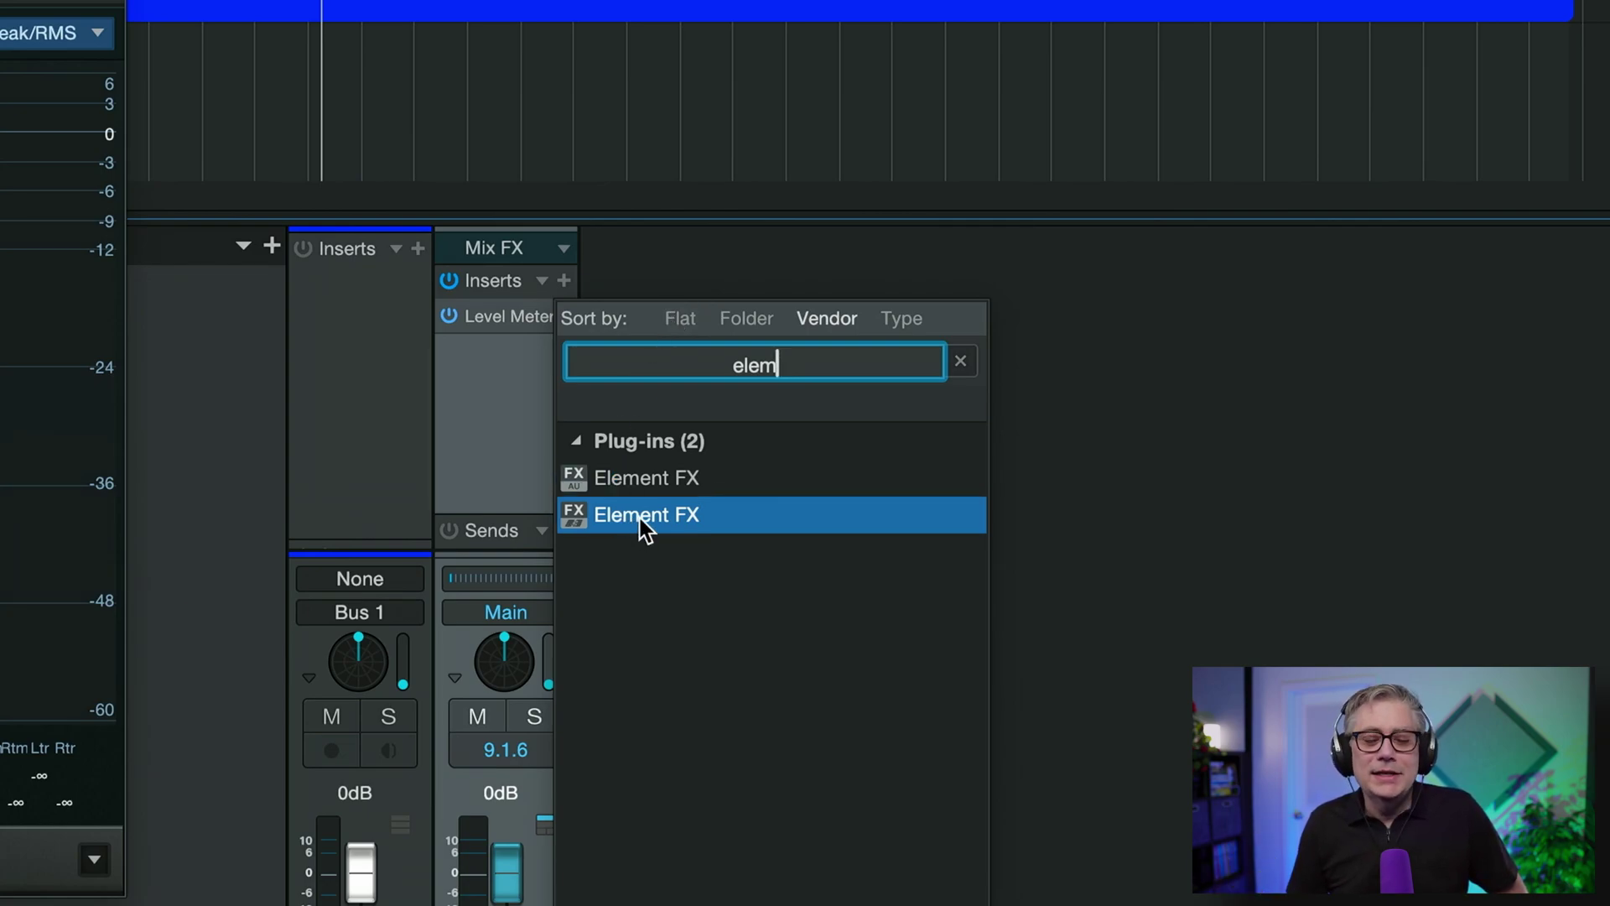
# Insert Element FX on Bus 1 and place it before the Level Meter in the insert chain.
pyautogui.click(662, 480)
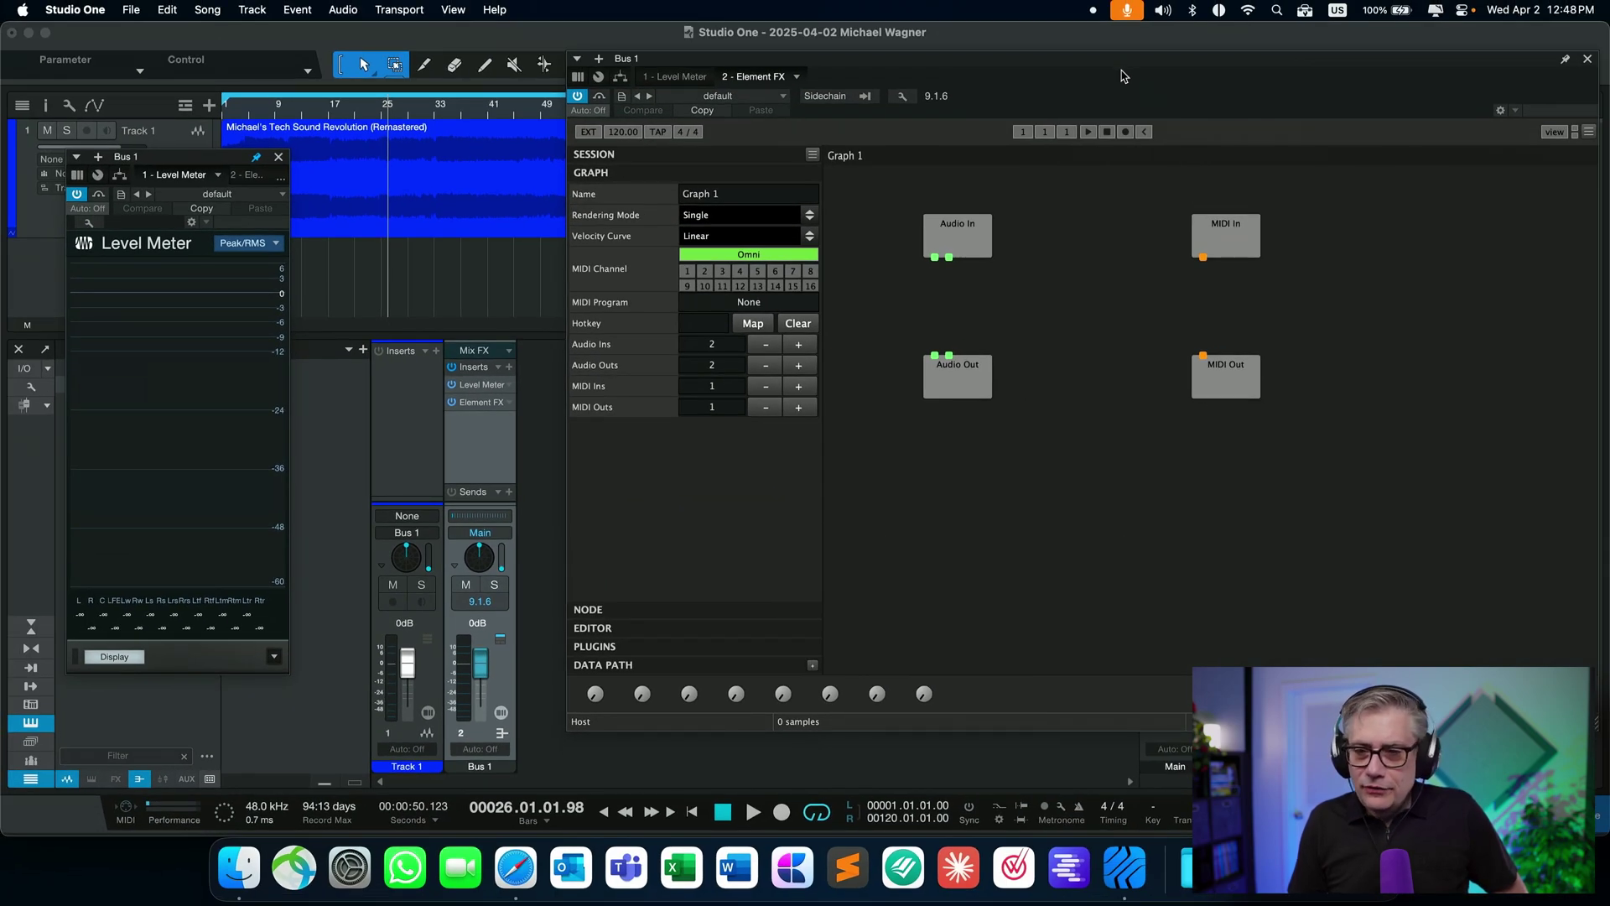
pyautogui.moveTo(1124, 65); pyautogui.dragTo(1119, 70)
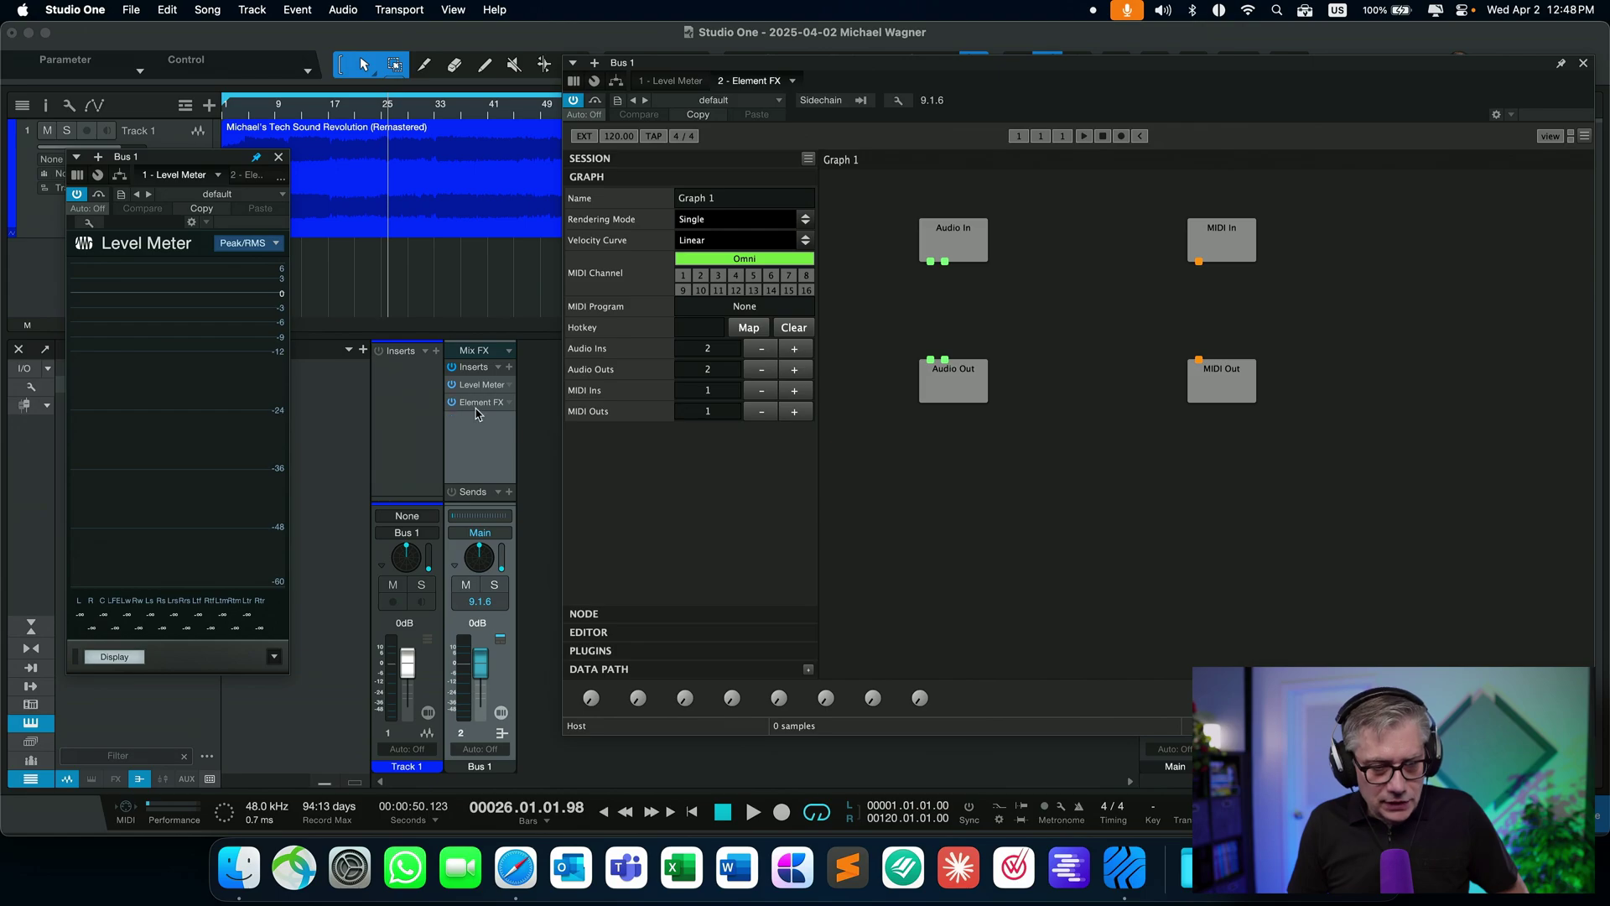
pyautogui.moveTo(475, 410); pyautogui.dragTo(513, 382)
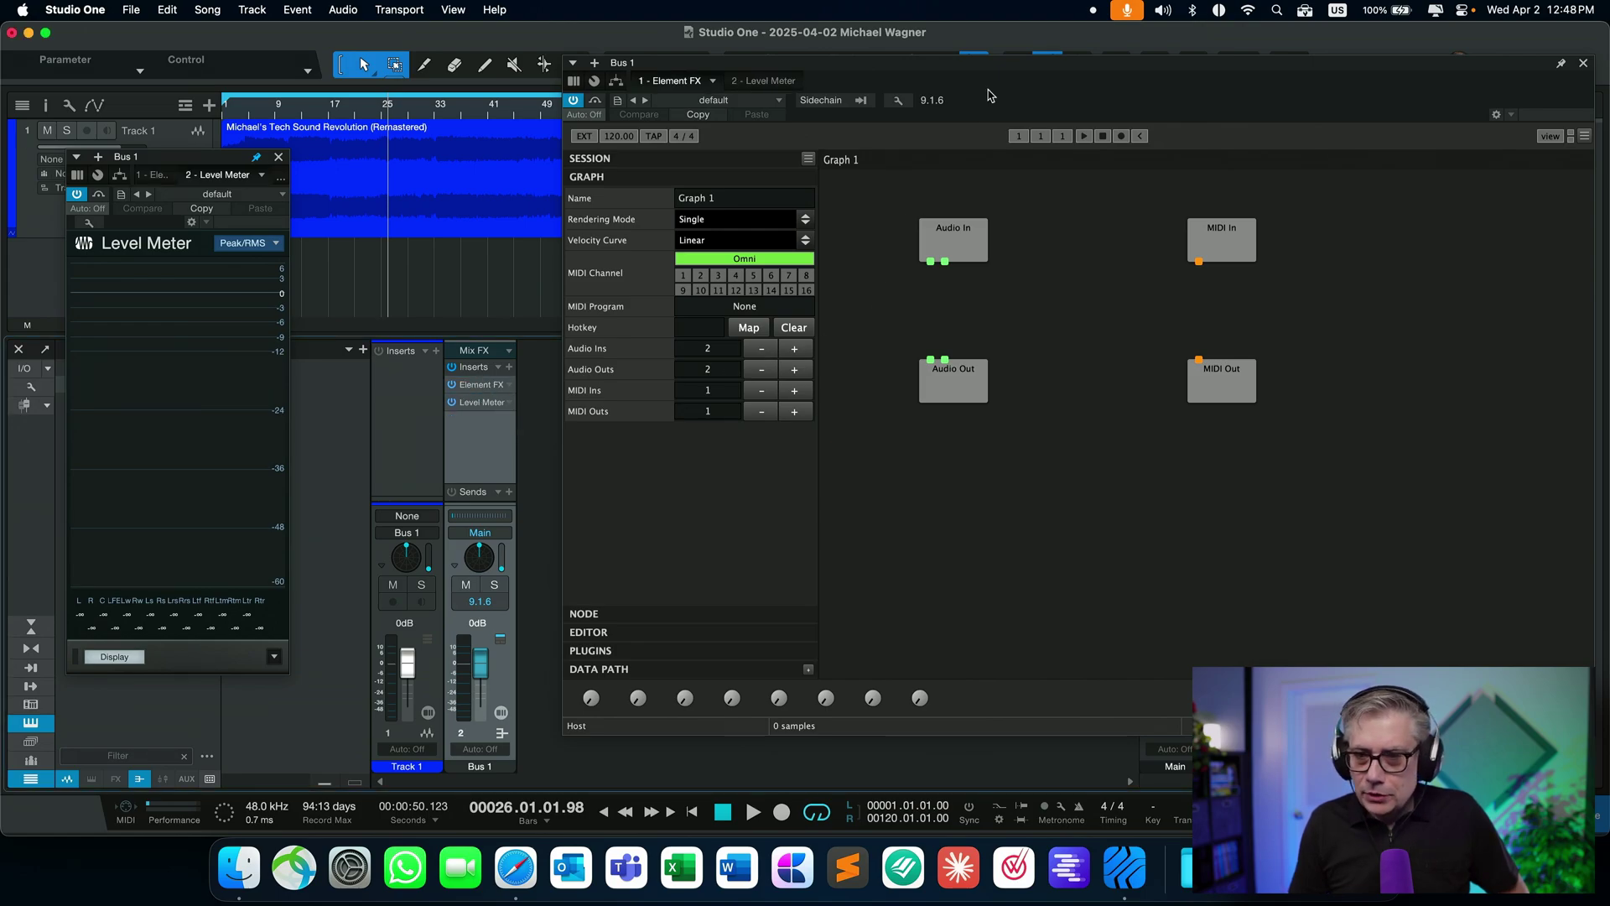
pyautogui.moveTo(1101, 61); pyautogui.dragTo(1058, 75)
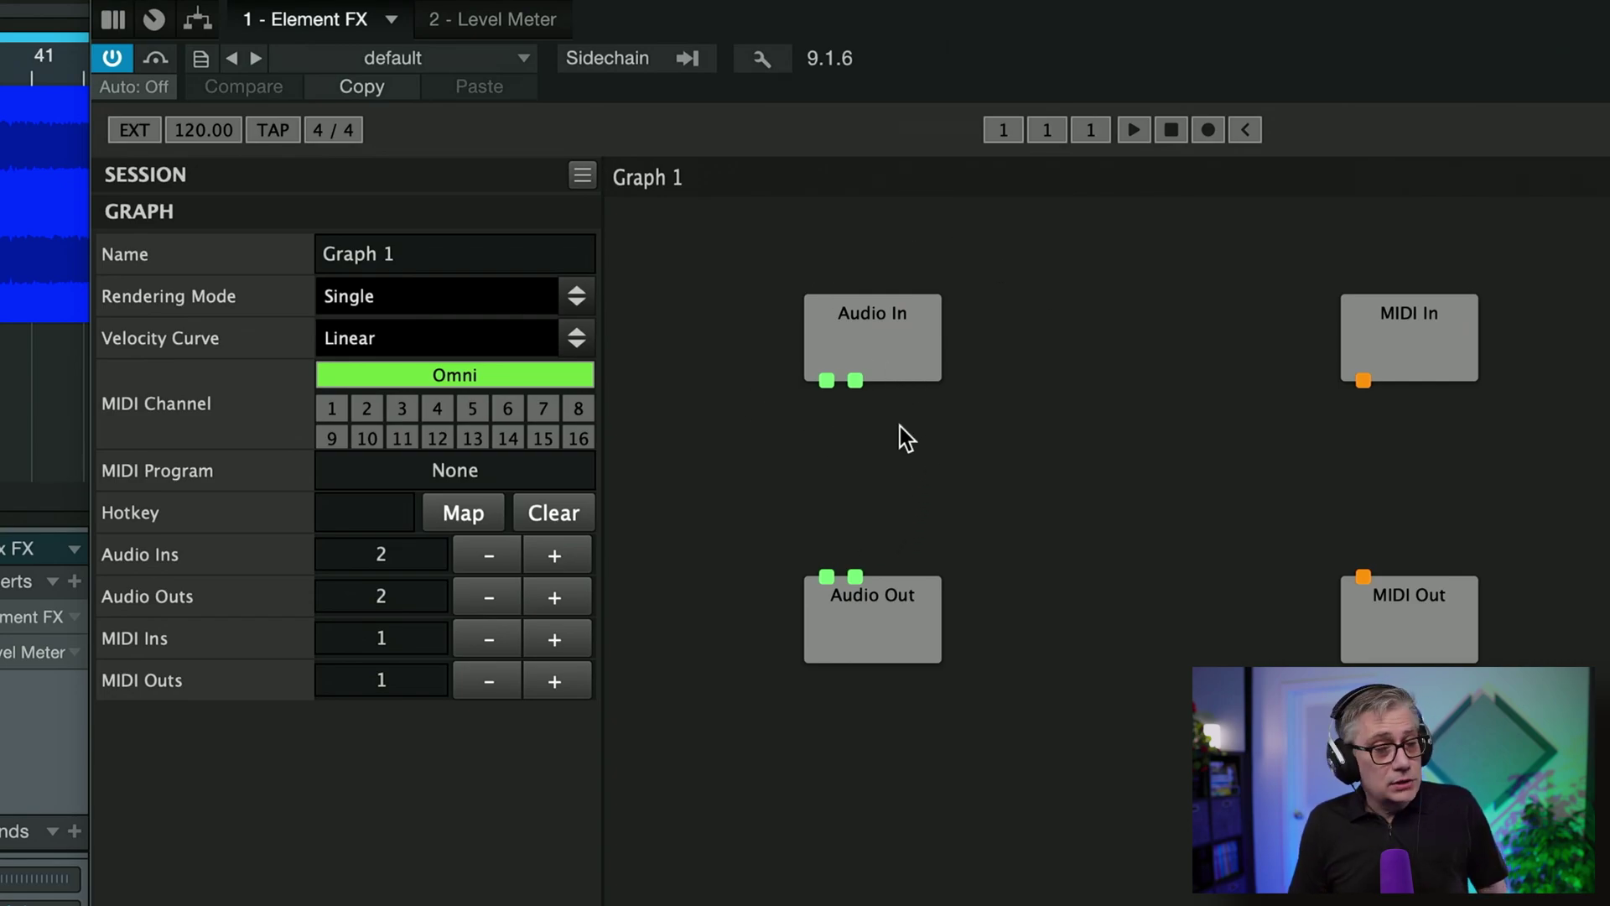
# Raise the Element FX graph's number of audio inputs to 16.
pyautogui.click(551, 559)
pyautogui.click(550, 558)
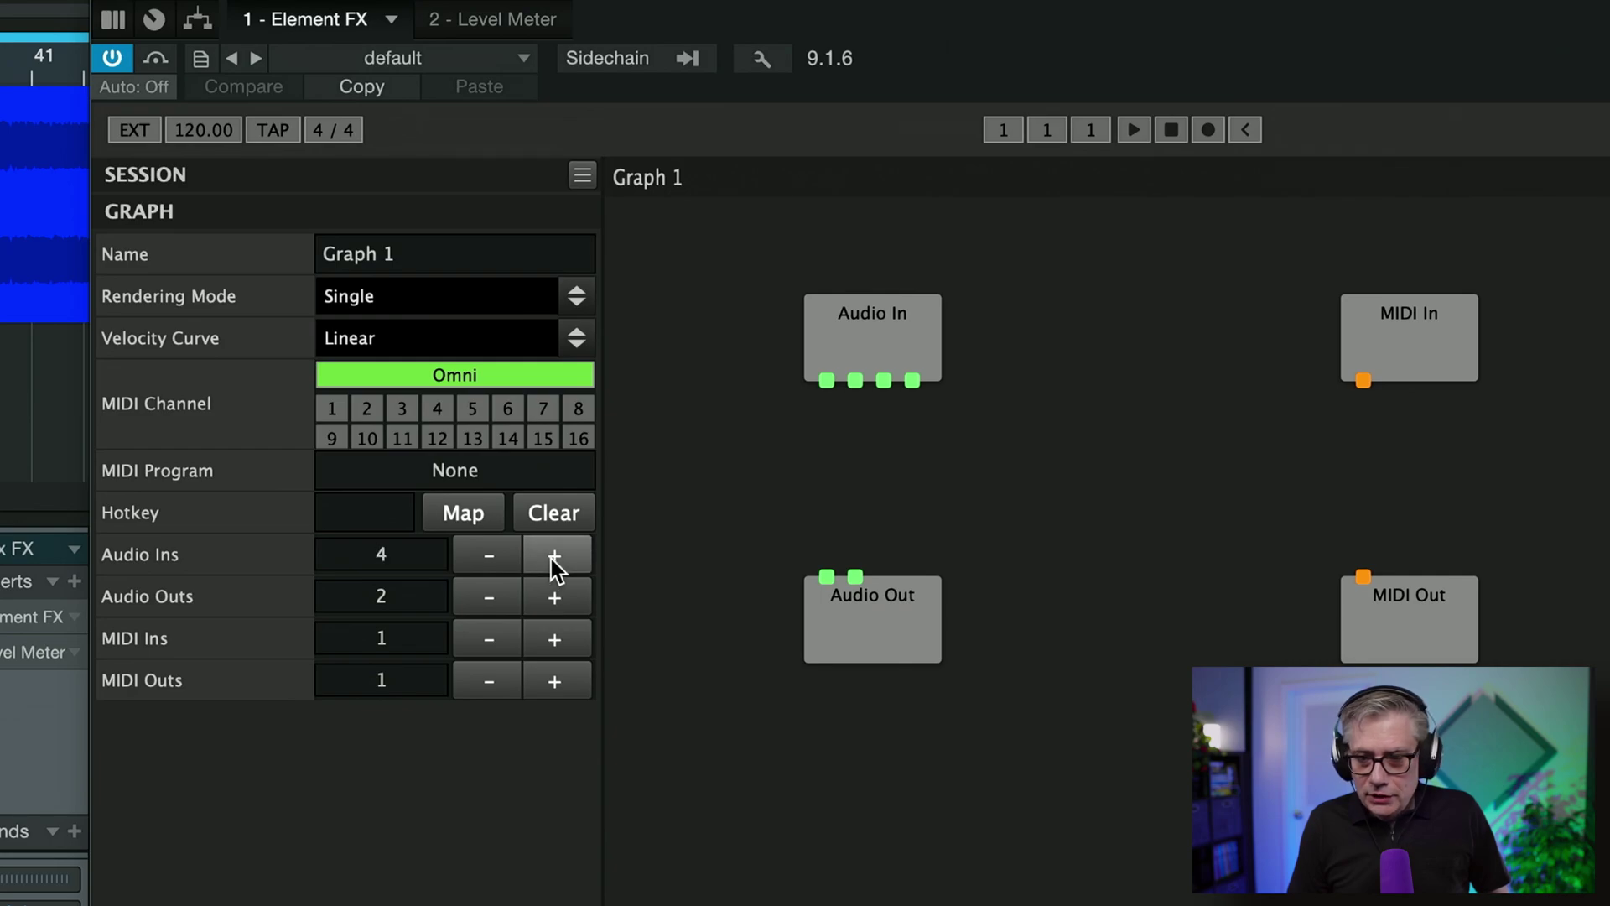
pyautogui.click(551, 558)
pyautogui.click(551, 558)
pyautogui.click(551, 558)
pyautogui.click(550, 558)
pyautogui.click(551, 559)
pyautogui.click(551, 559)
pyautogui.click(551, 558)
pyautogui.click(551, 558)
pyautogui.click(551, 558)
pyautogui.click(550, 558)
pyautogui.click(551, 558)
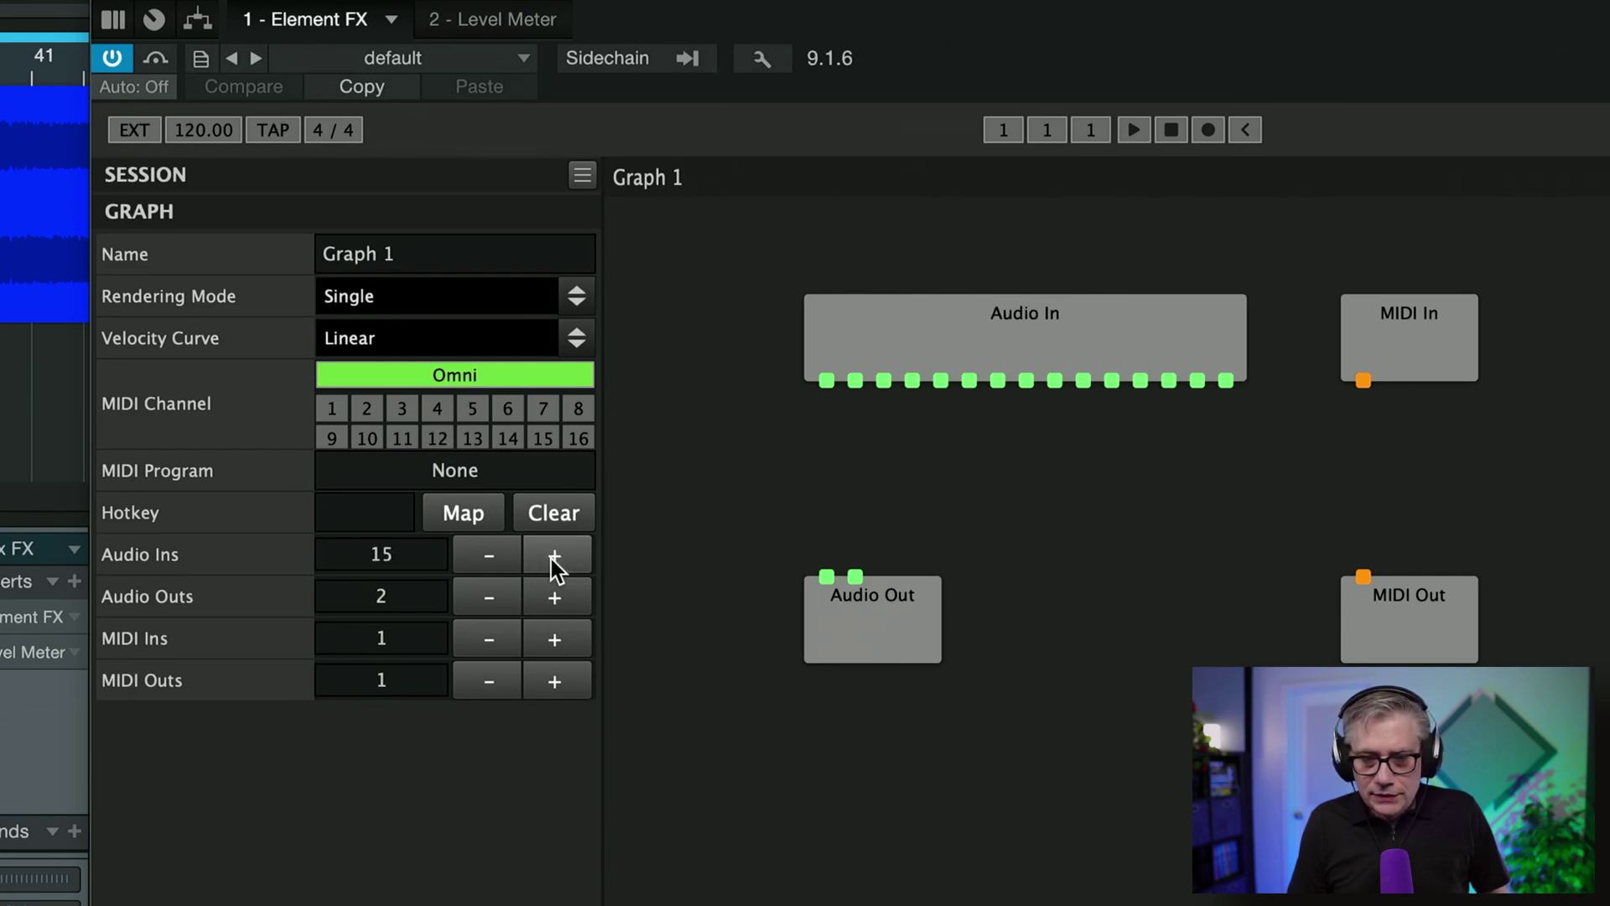
pyautogui.click(551, 558)
# Raise the Element FX graph's number of audio outputs to 16.
pyautogui.click(557, 597)
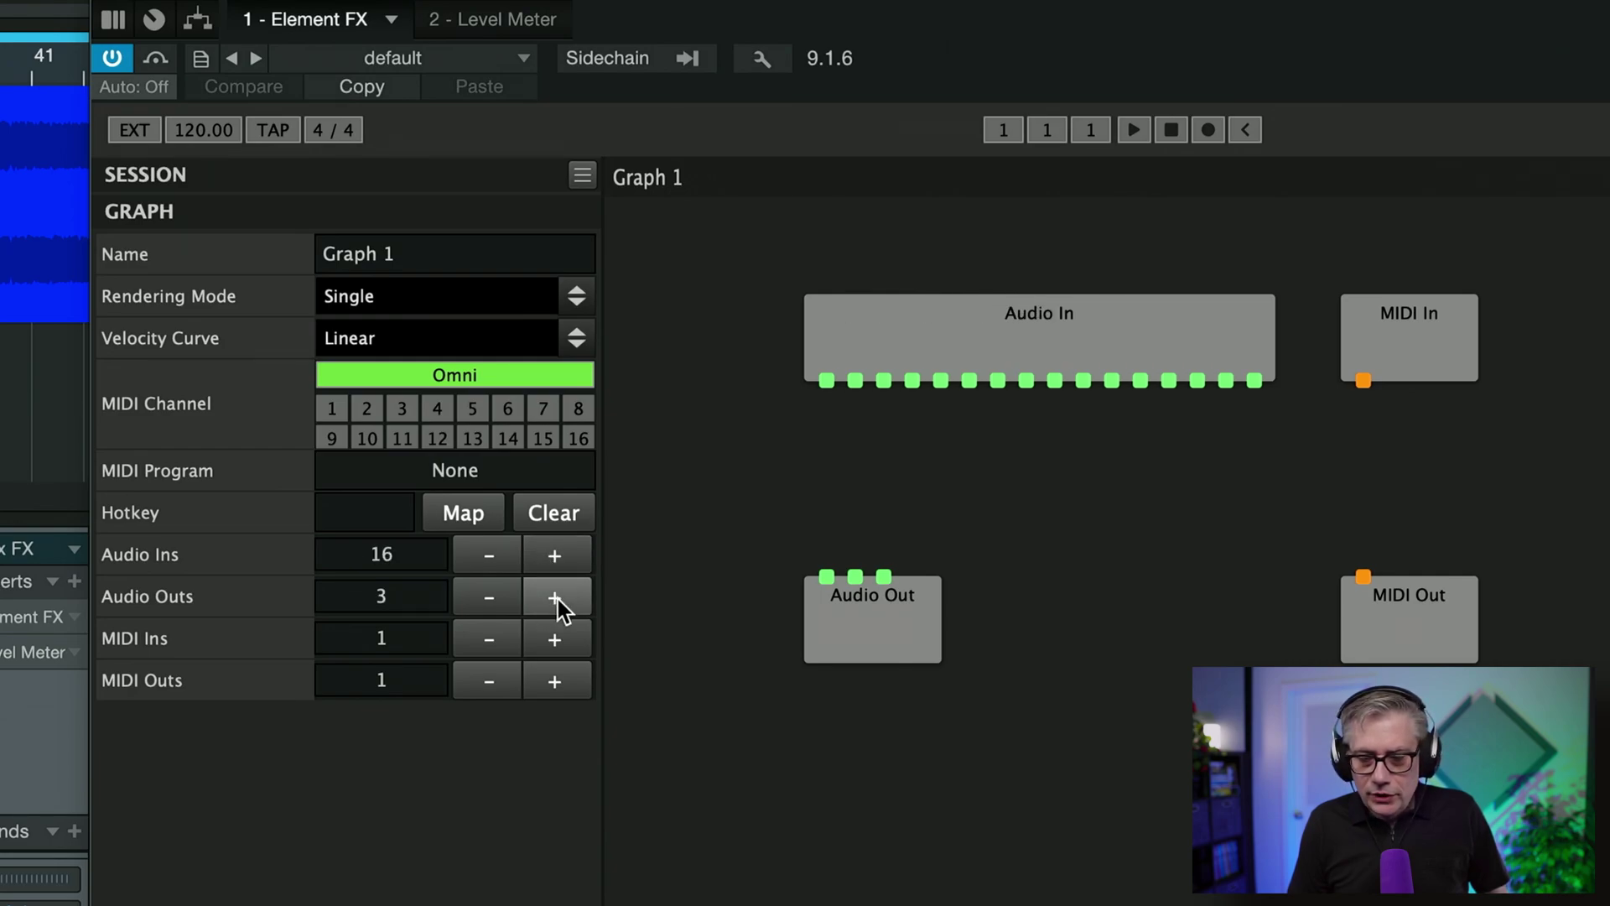
pyautogui.tripleClick(557, 597)
pyautogui.doubleClick(557, 597)
pyautogui.tripleClick(557, 597)
pyautogui.doubleClick(555, 597)
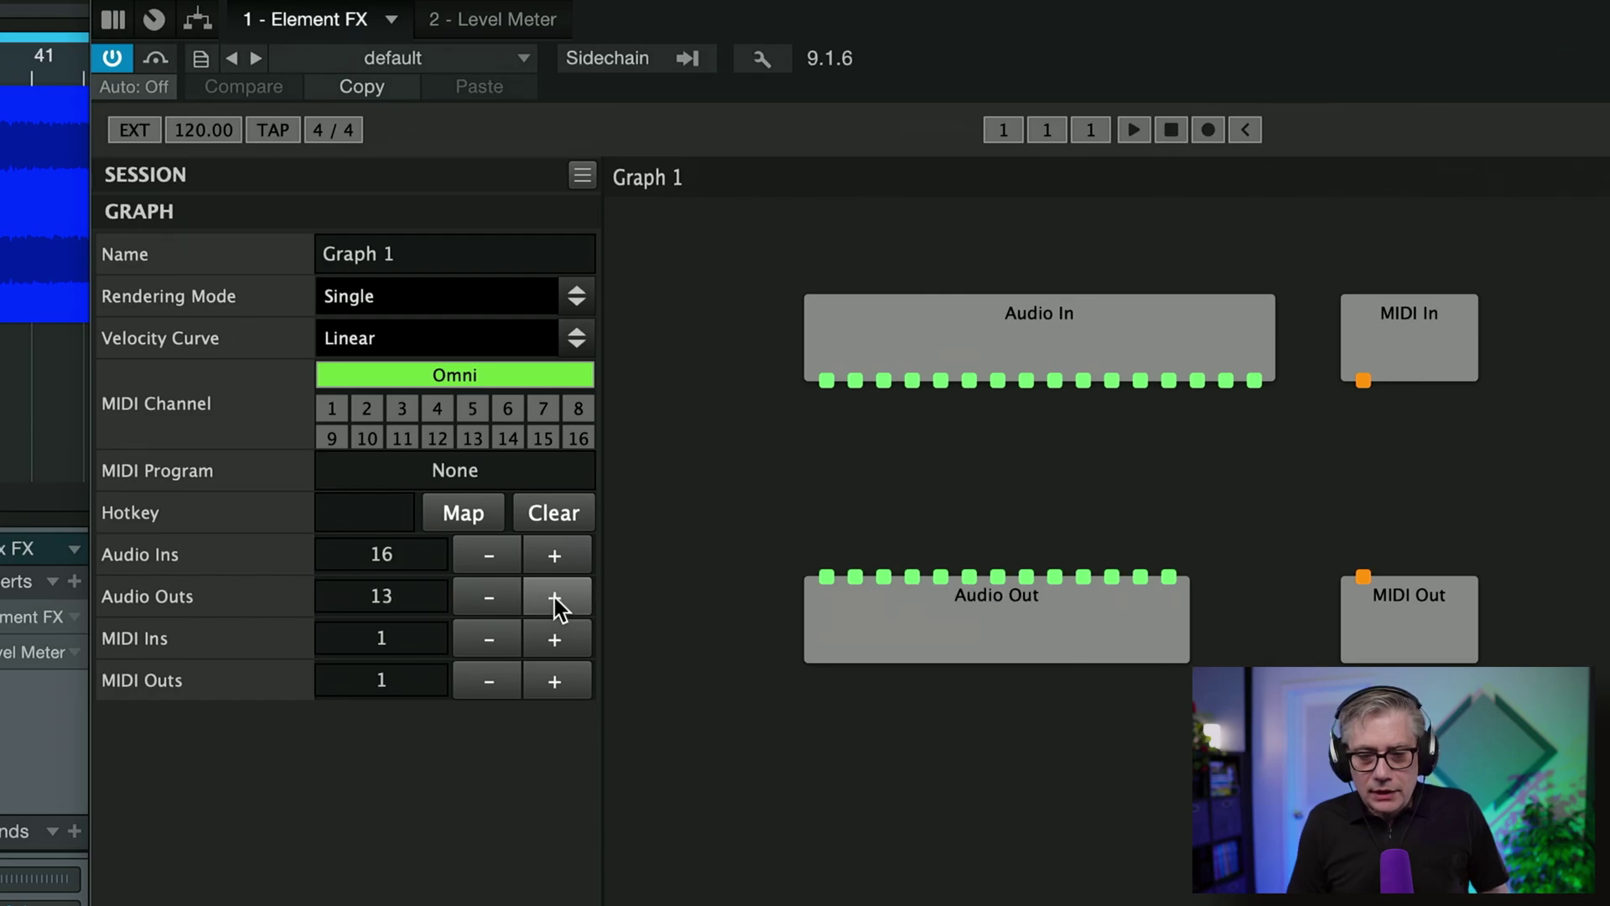
pyautogui.doubleClick(555, 597)
pyautogui.click(555, 597)
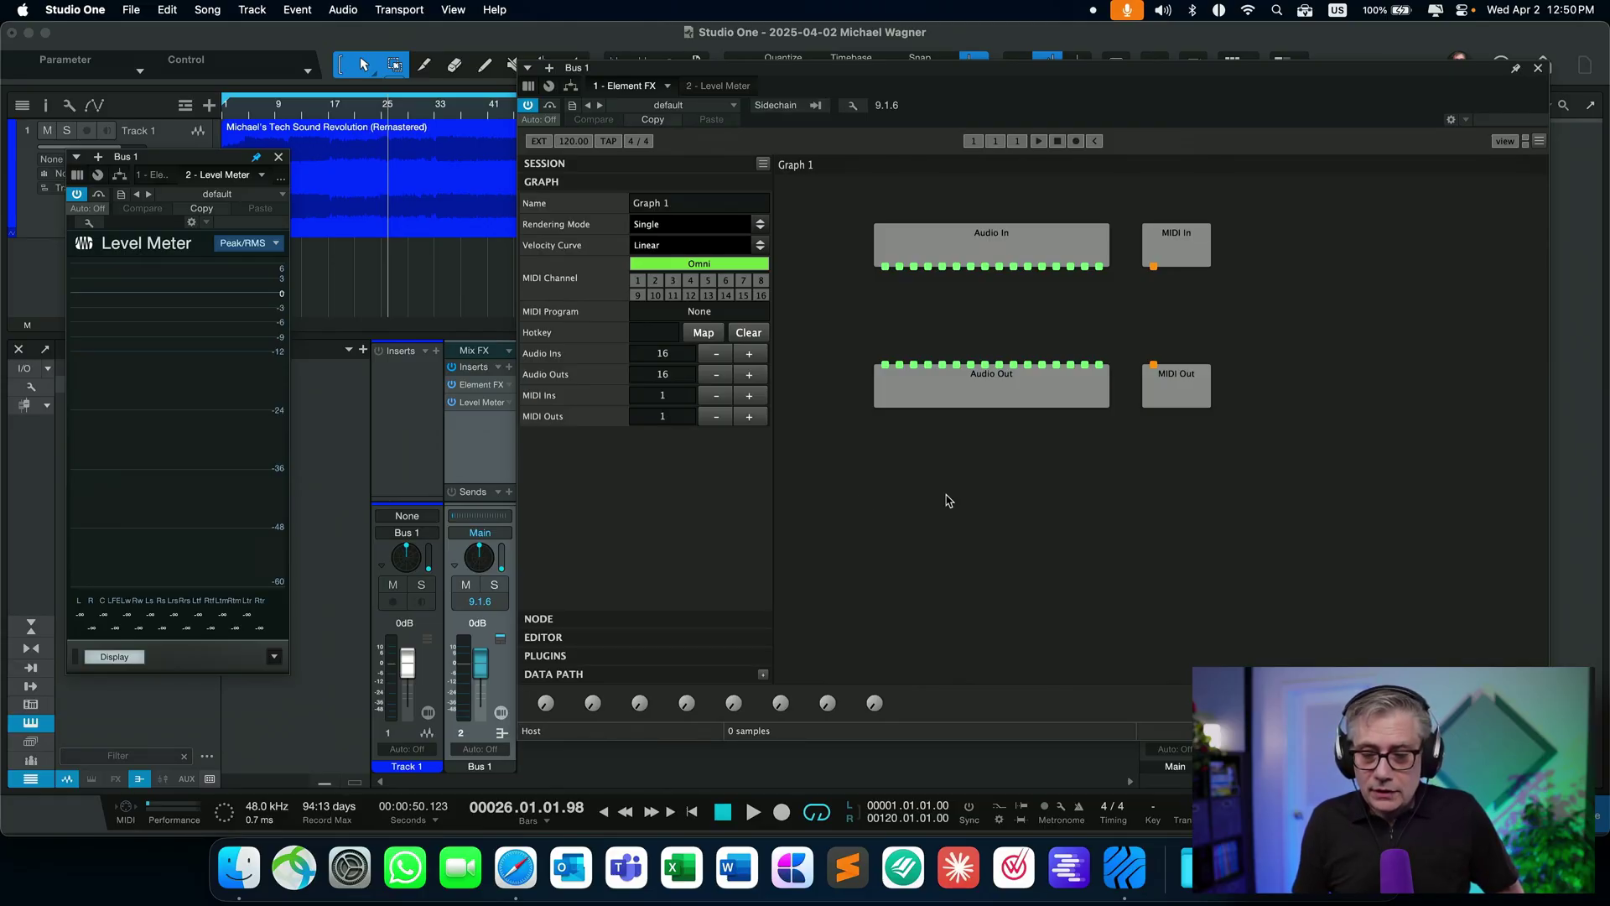
# Browse the unverified AudioUnit plug-ins that can be added to the graph, without adding one.
pyautogui.rightClick(947, 501)
pyautogui.click(956, 550)
pyautogui.rightClick(945, 479)
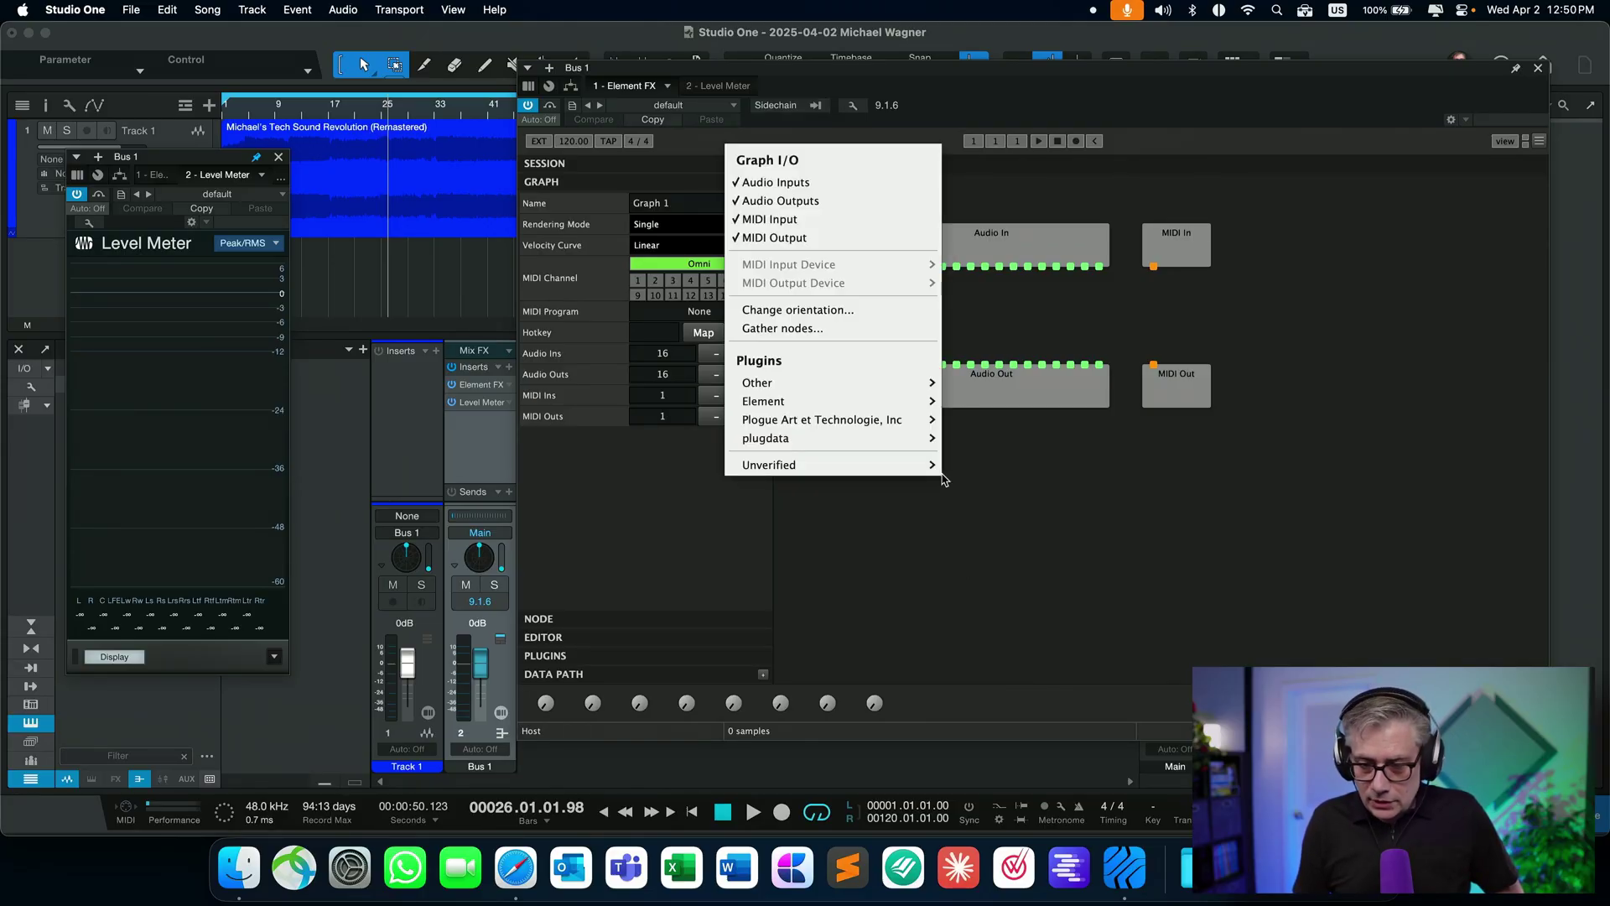
pyautogui.moveTo(811, 466)
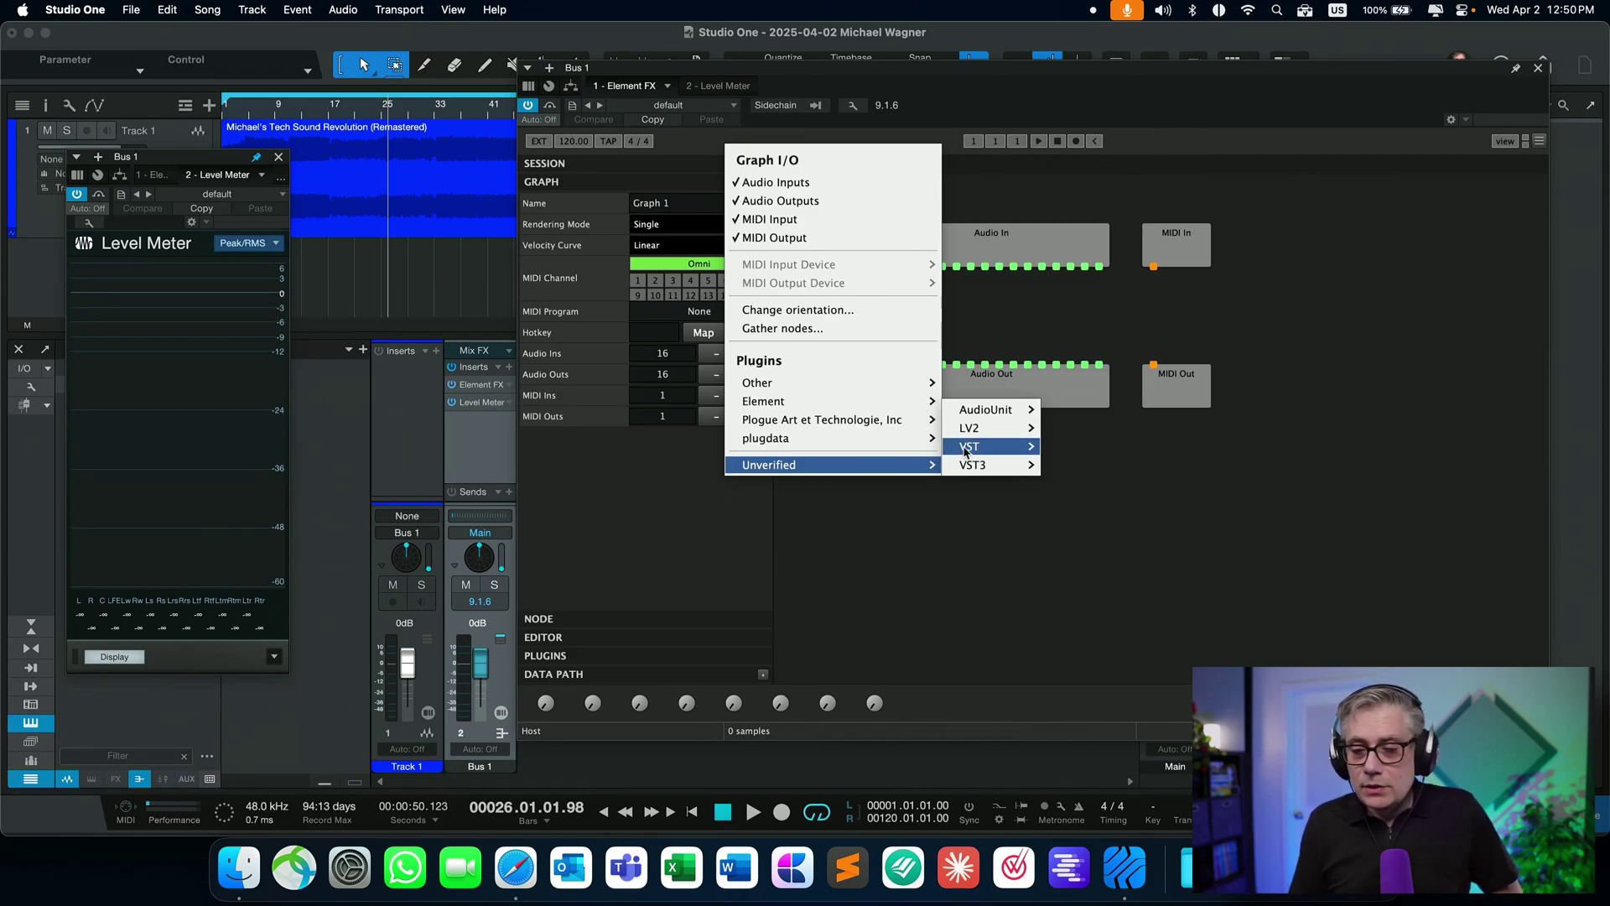
pyautogui.moveTo(985, 411)
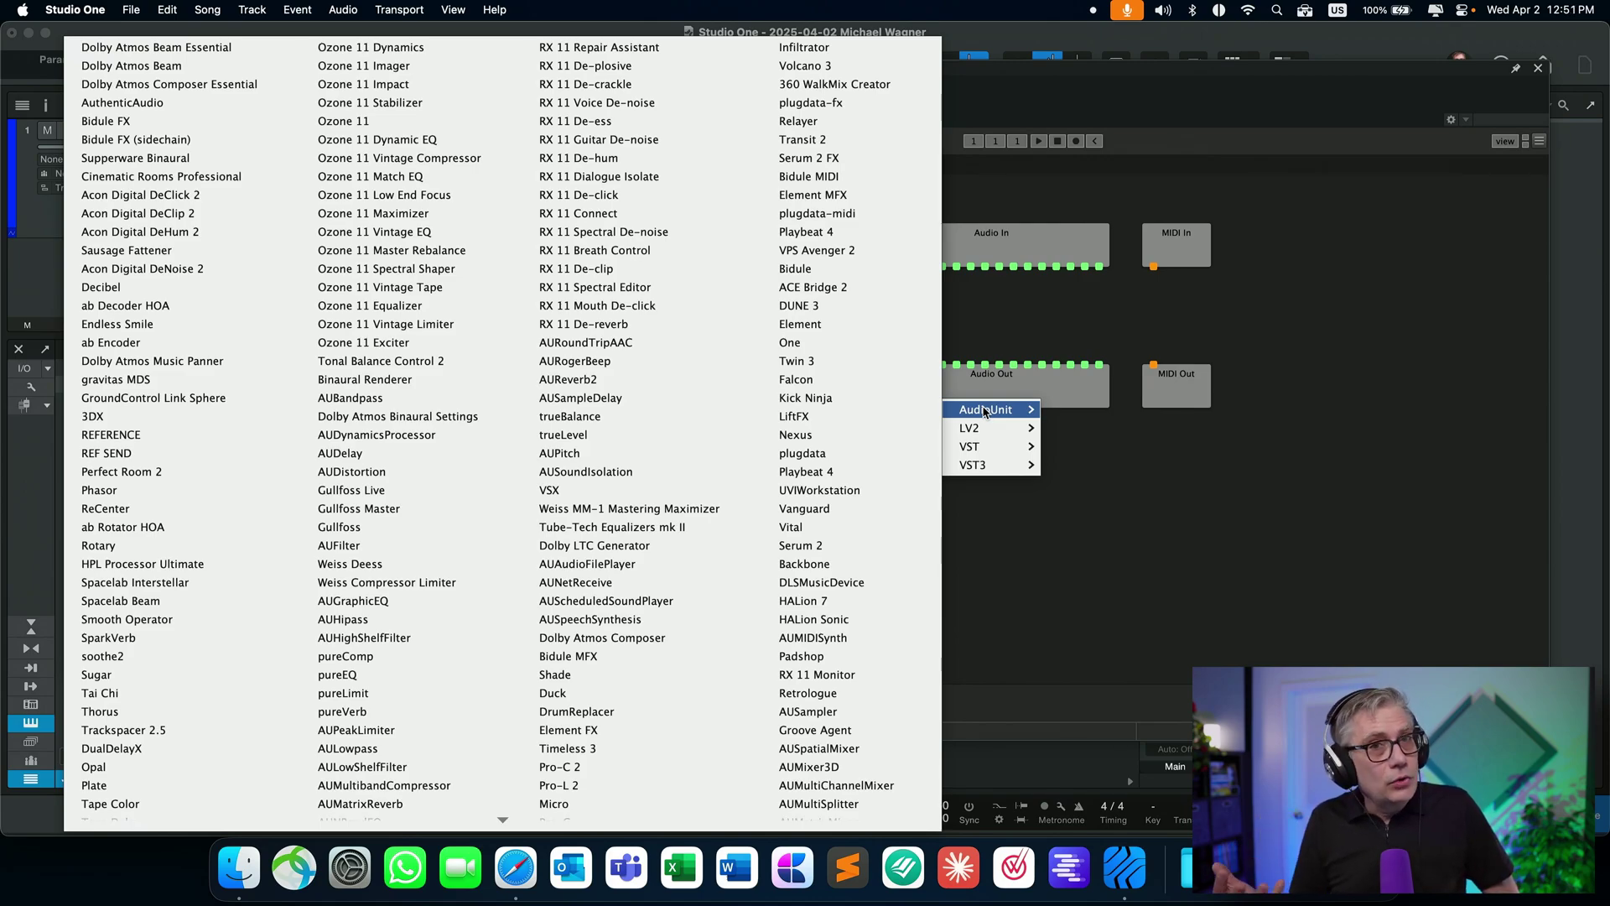
pyautogui.click(1151, 558)
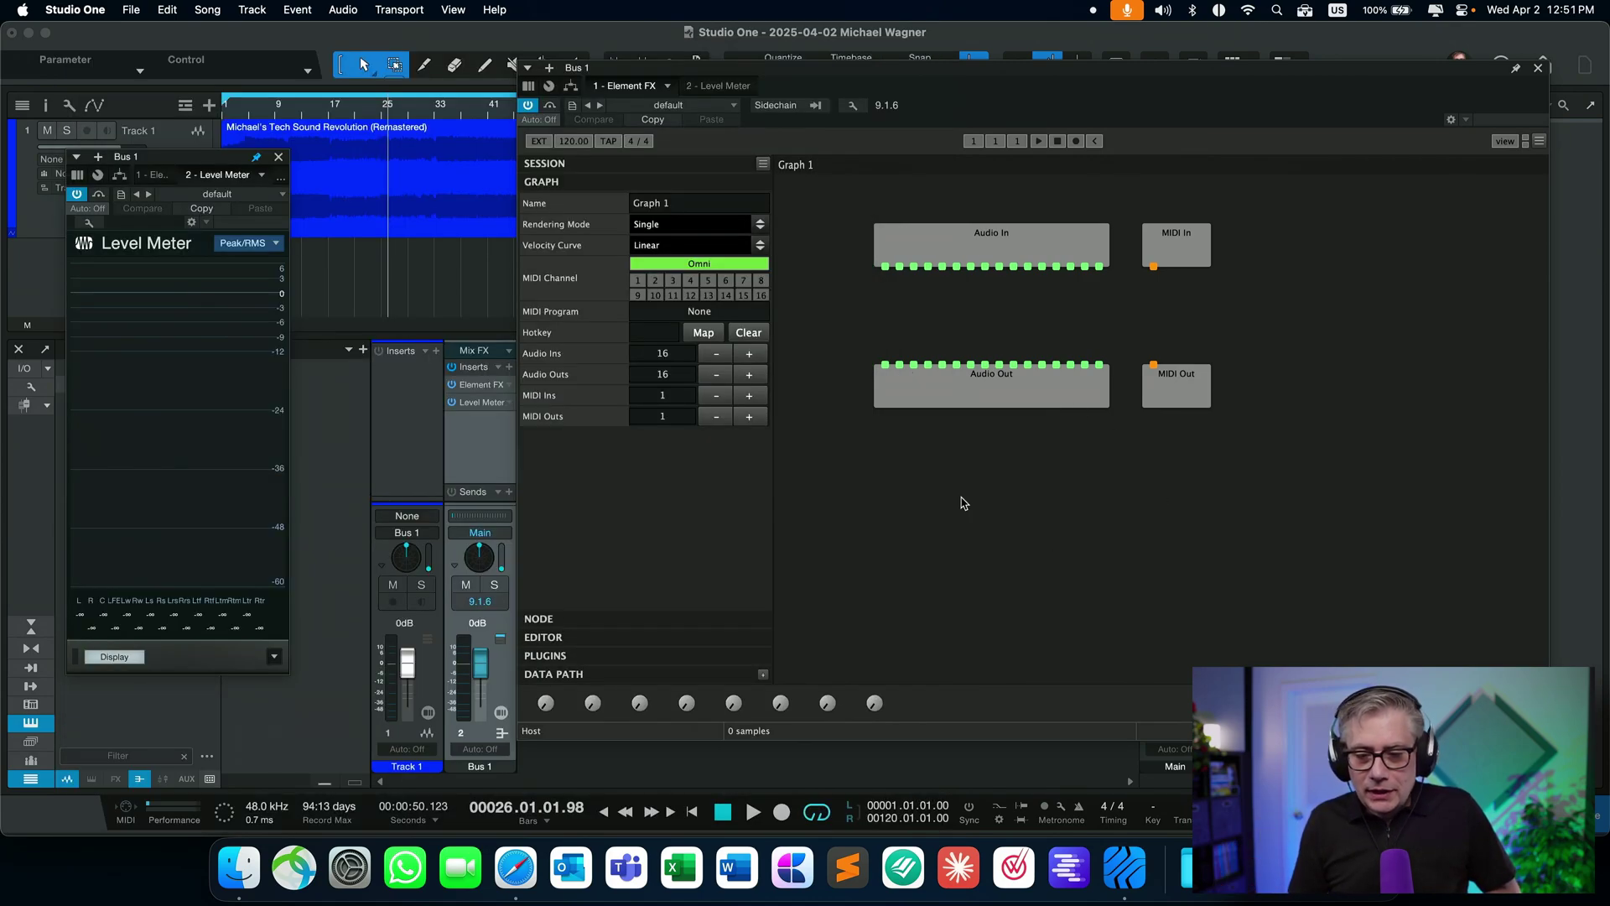
# Add the plugdata plug-in to the graph and arrange its node between Audio In and Audio Out.
pyautogui.rightClick(963, 502)
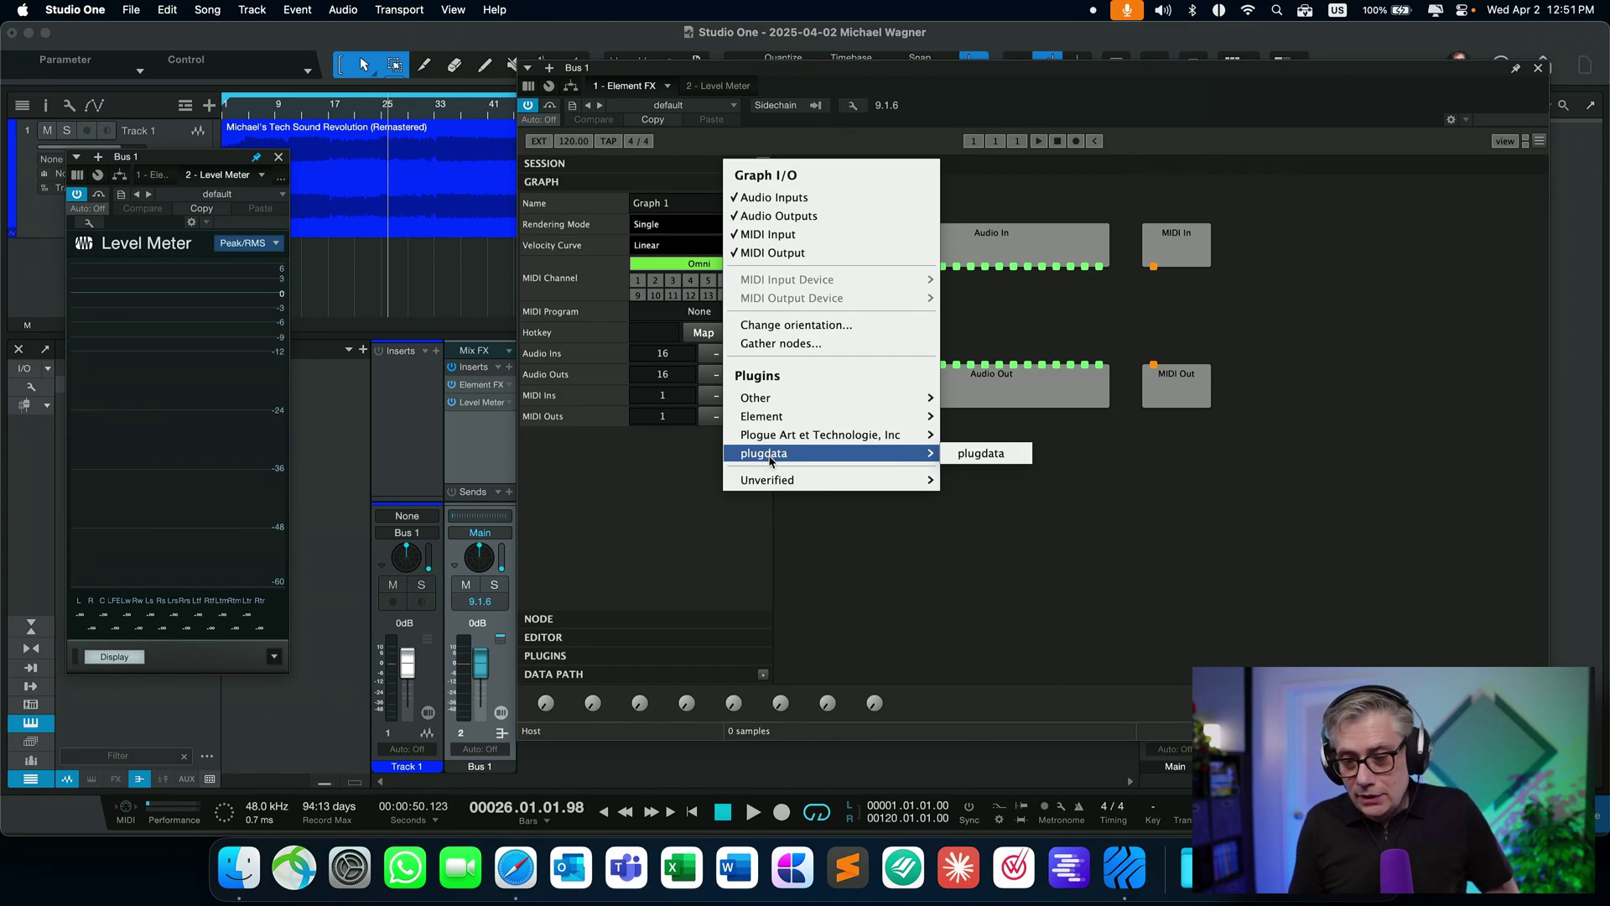
pyautogui.click(982, 454)
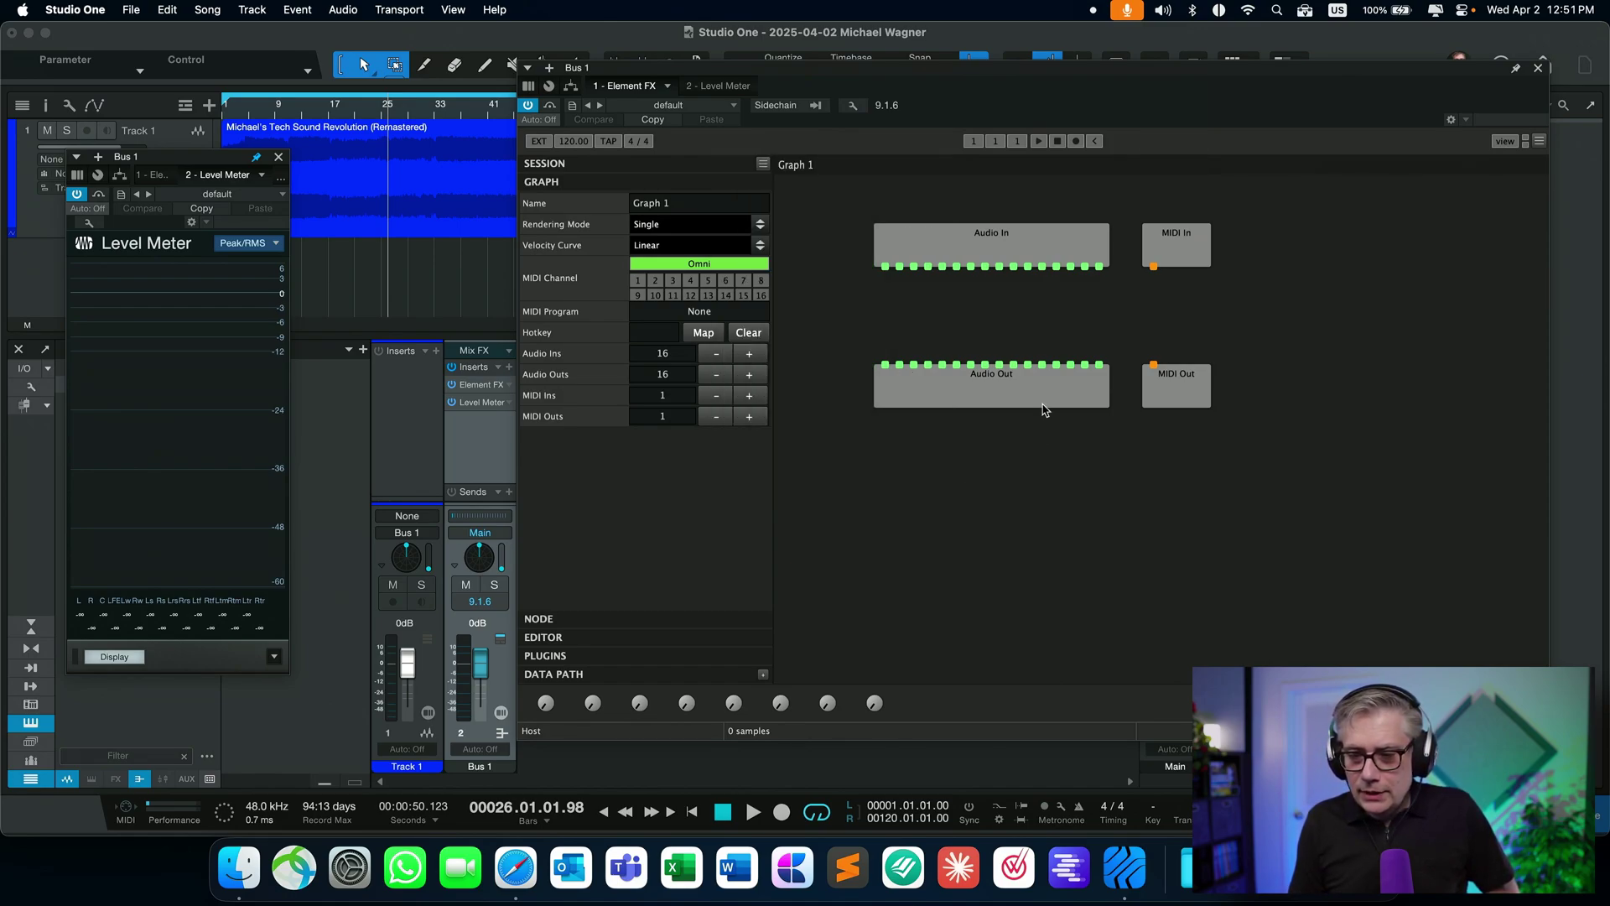
pyautogui.moveTo(1144, 531); pyautogui.dragTo(1069, 333)
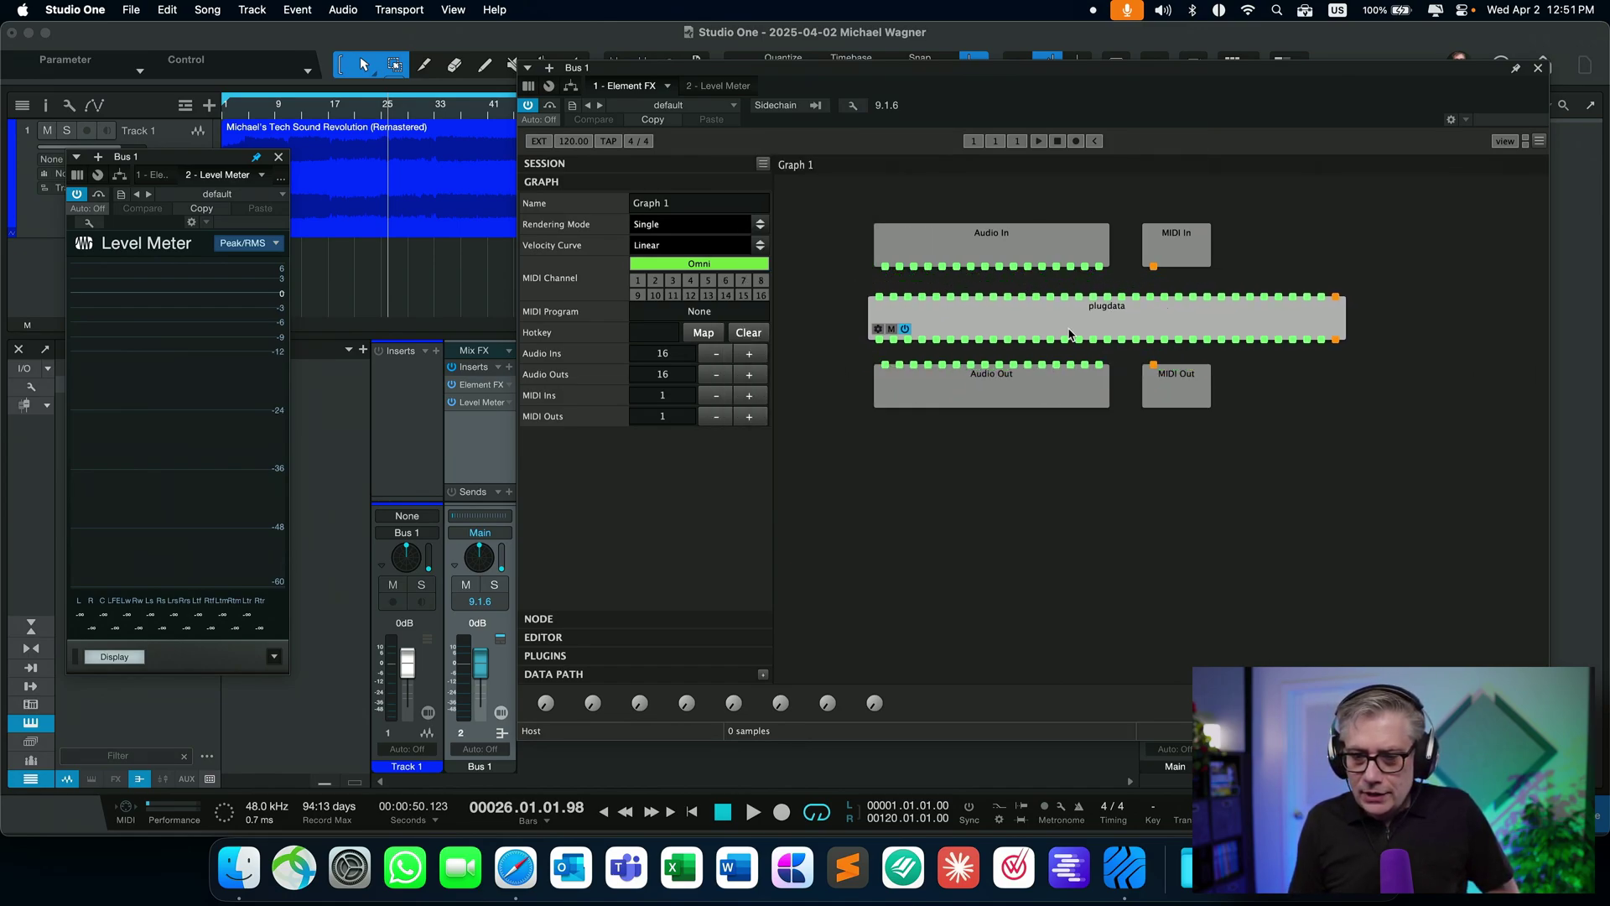
pyautogui.moveTo(1021, 387); pyautogui.dragTo(1011, 429)
pyautogui.moveTo(1023, 305); pyautogui.dragTo(1023, 325)
# Open the plugdata node's editor, load the recently opened INU patch, and reposition the window so the whole patch shows.
pyautogui.doubleClick(1023, 329)
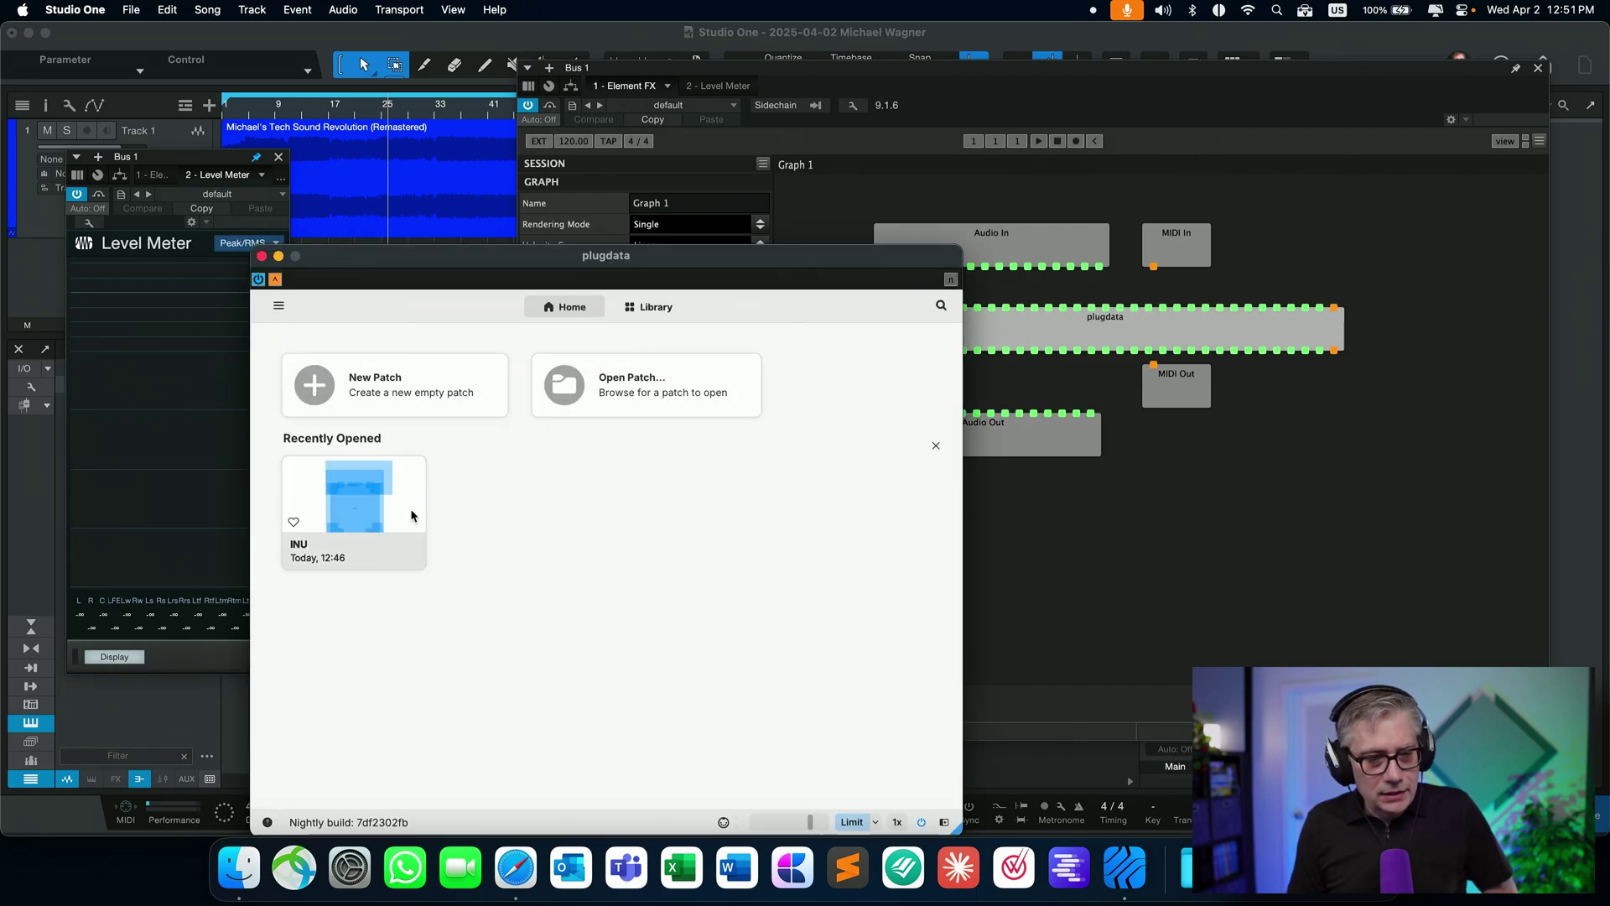
pyautogui.click(351, 502)
pyautogui.click(607, 627)
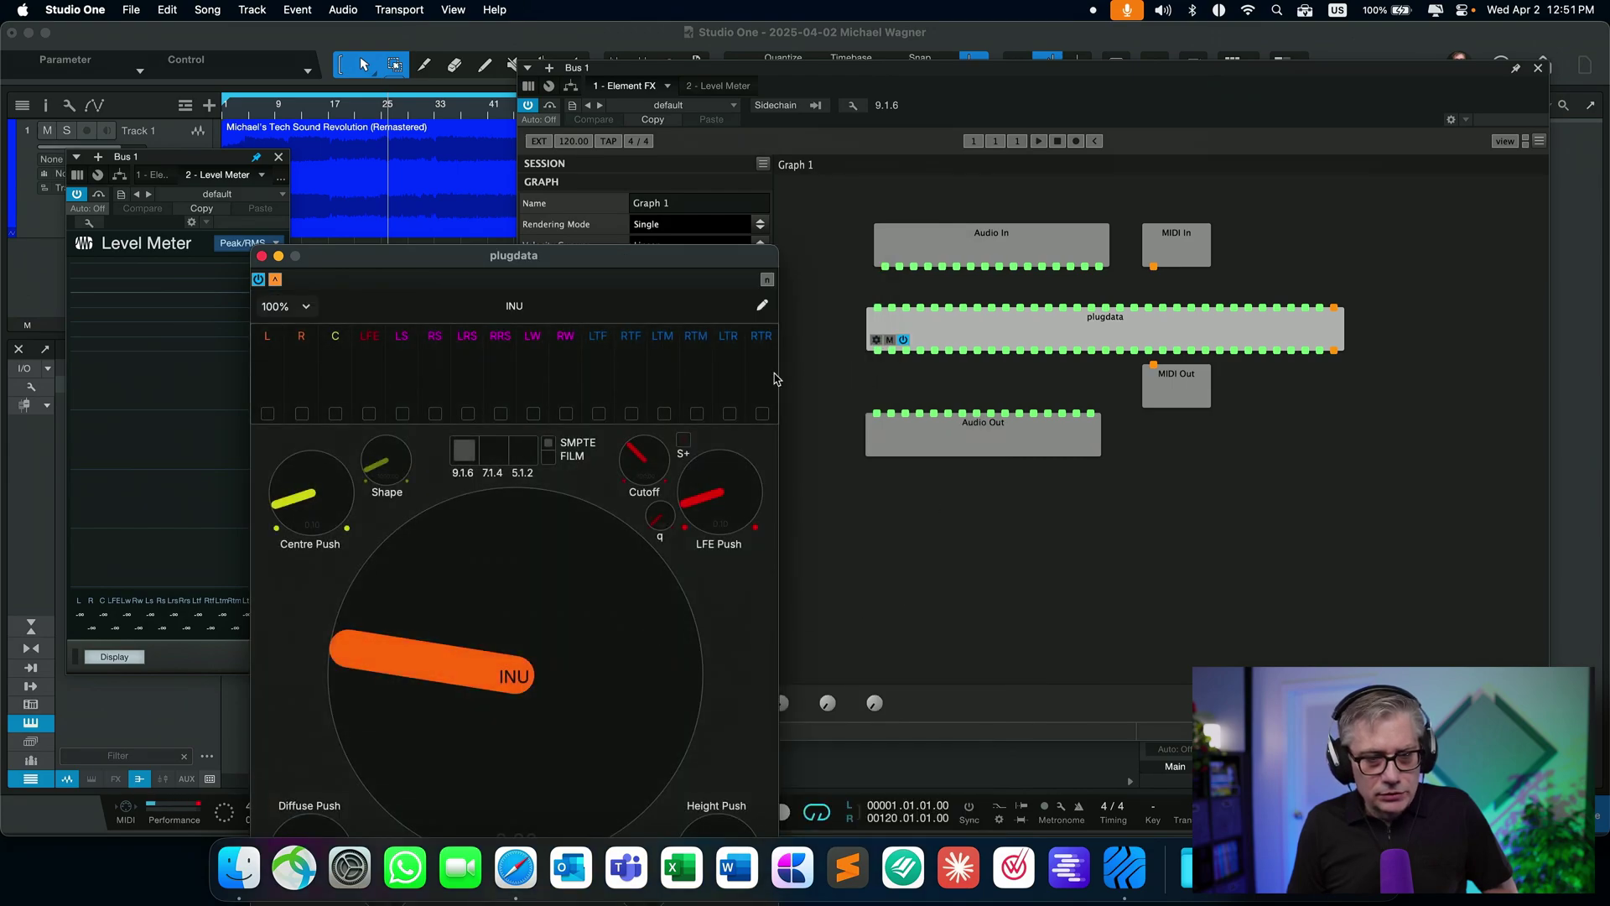
pyautogui.moveTo(504, 258); pyautogui.dragTo(575, 73)
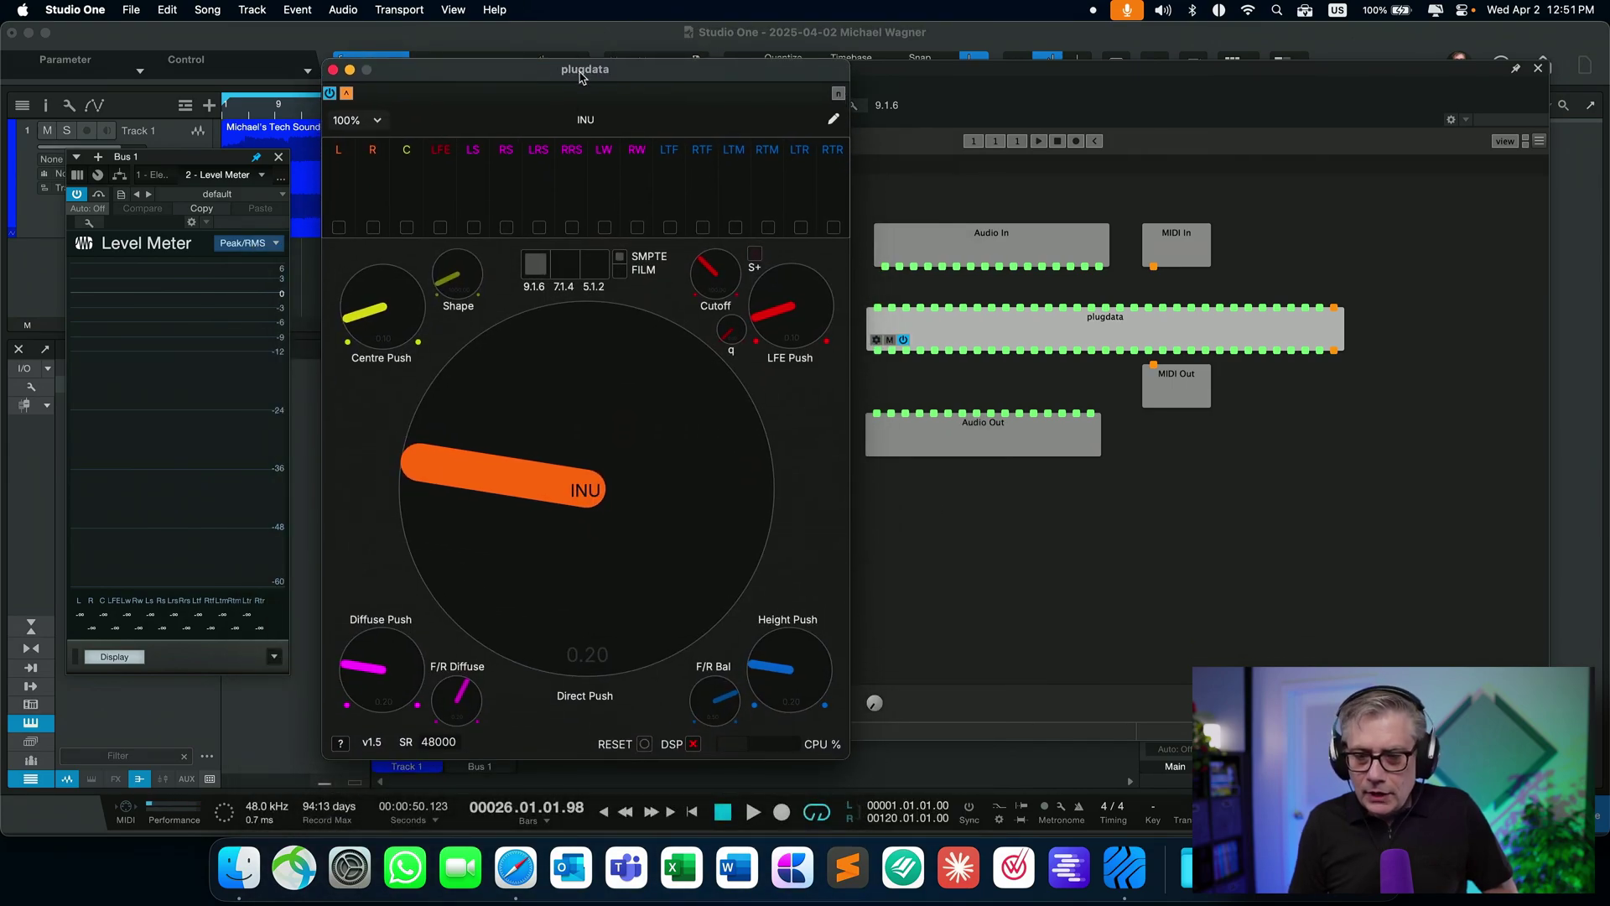
# Connect the first two Audio In channels to plugdata's first two inputs, and plugdata's outputs in order to the matching Audio Out channels.
pyautogui.click(1063, 73)
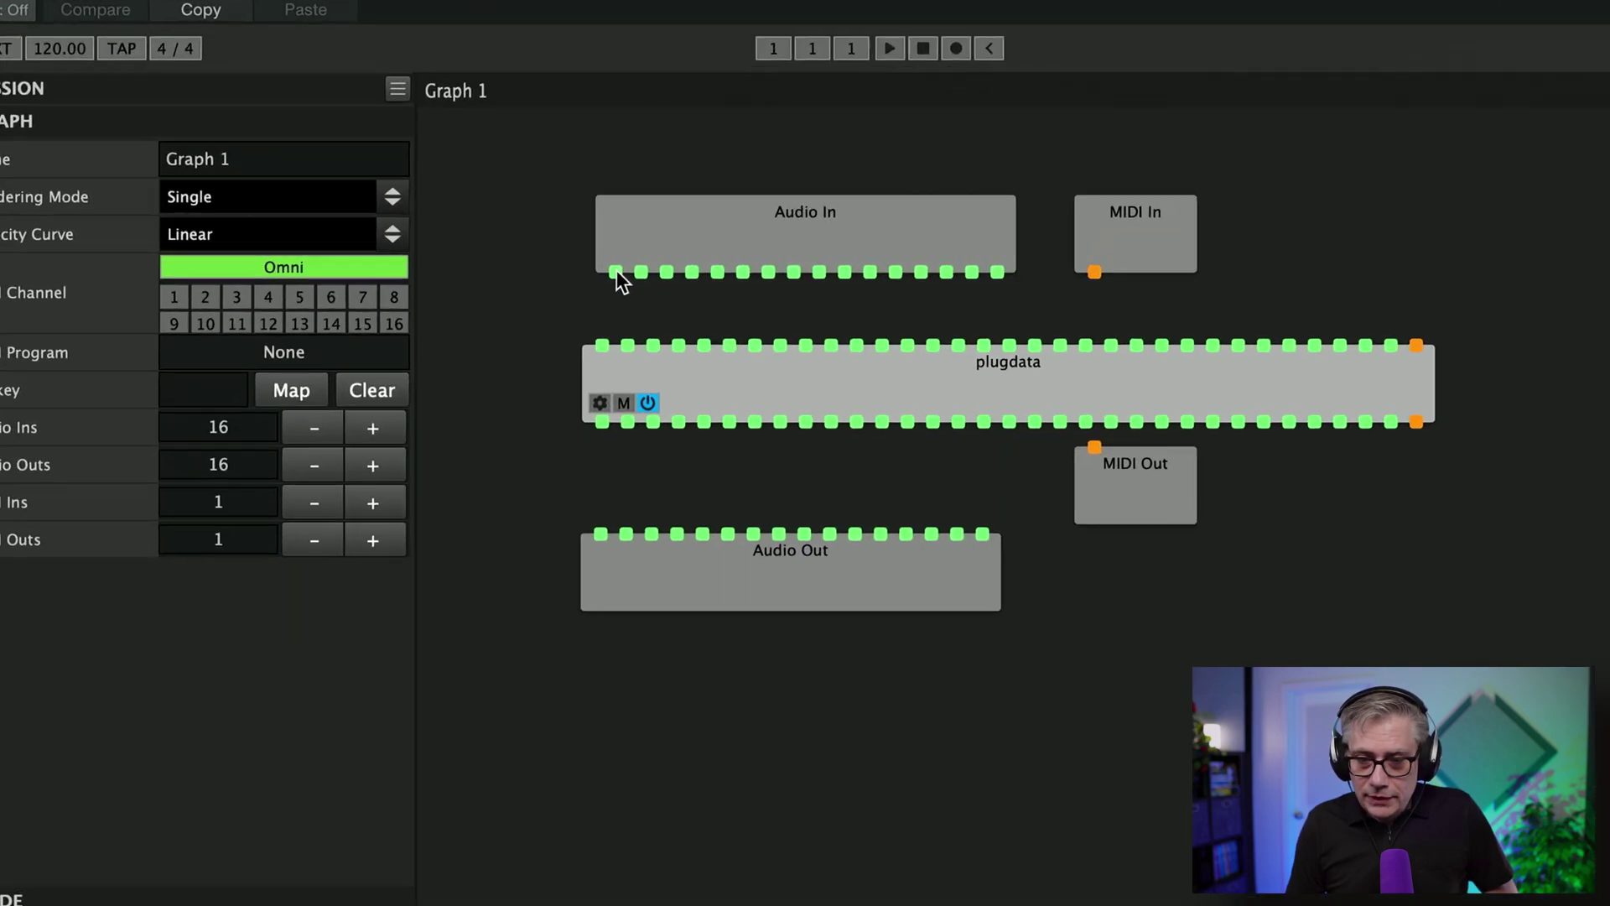
pyautogui.moveTo(885, 267); pyautogui.dragTo(882, 292)
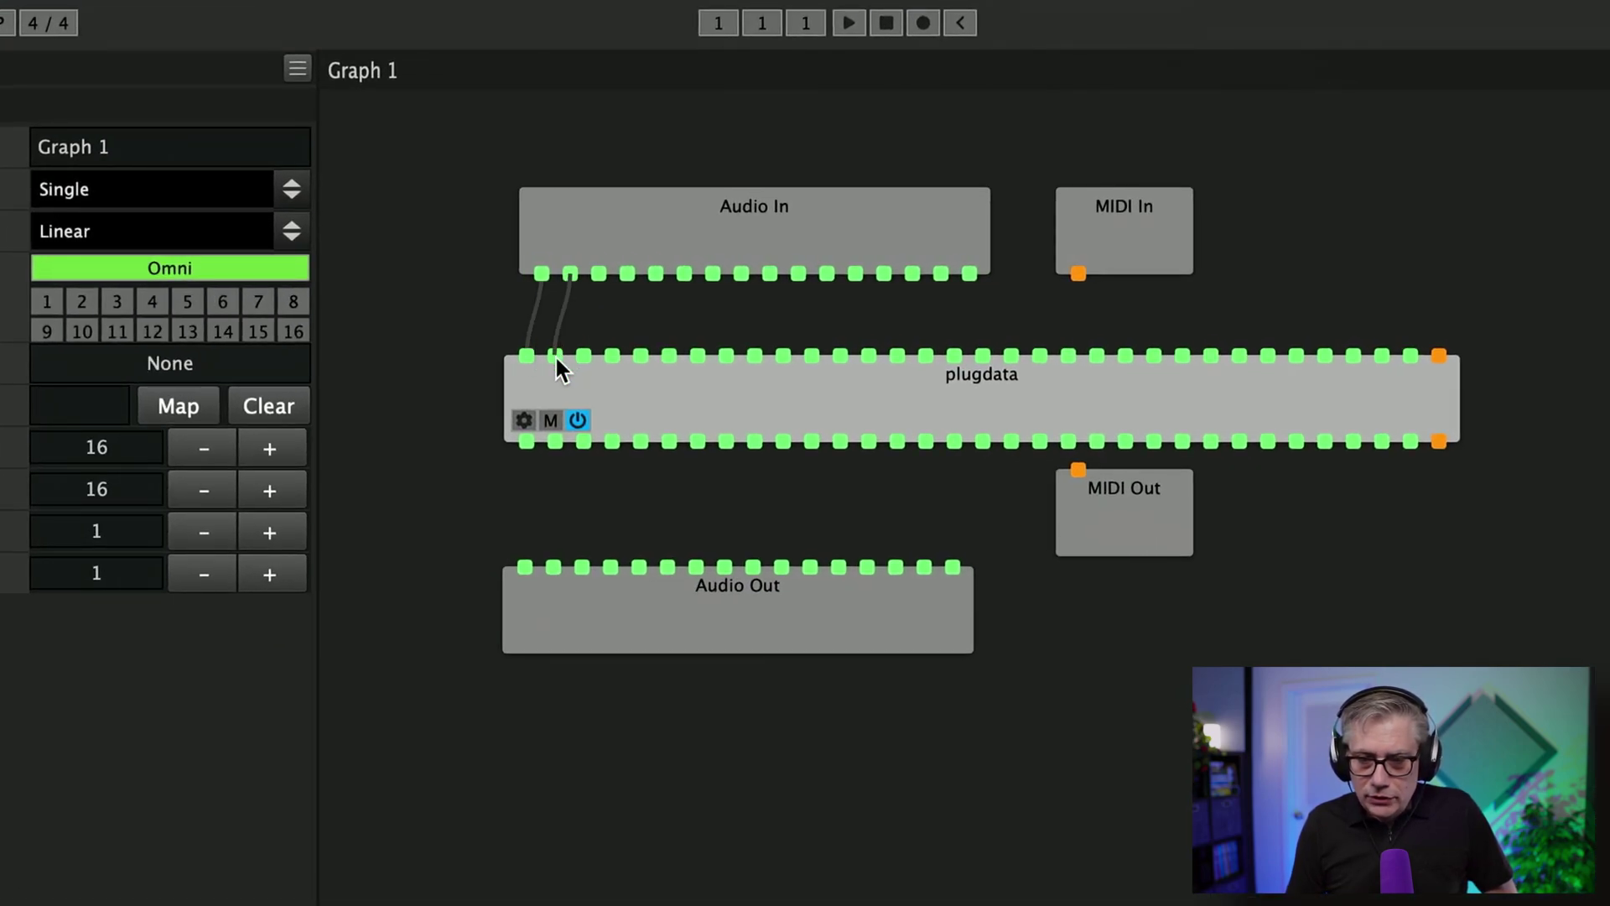
pyautogui.moveTo(527, 443); pyautogui.dragTo(528, 577)
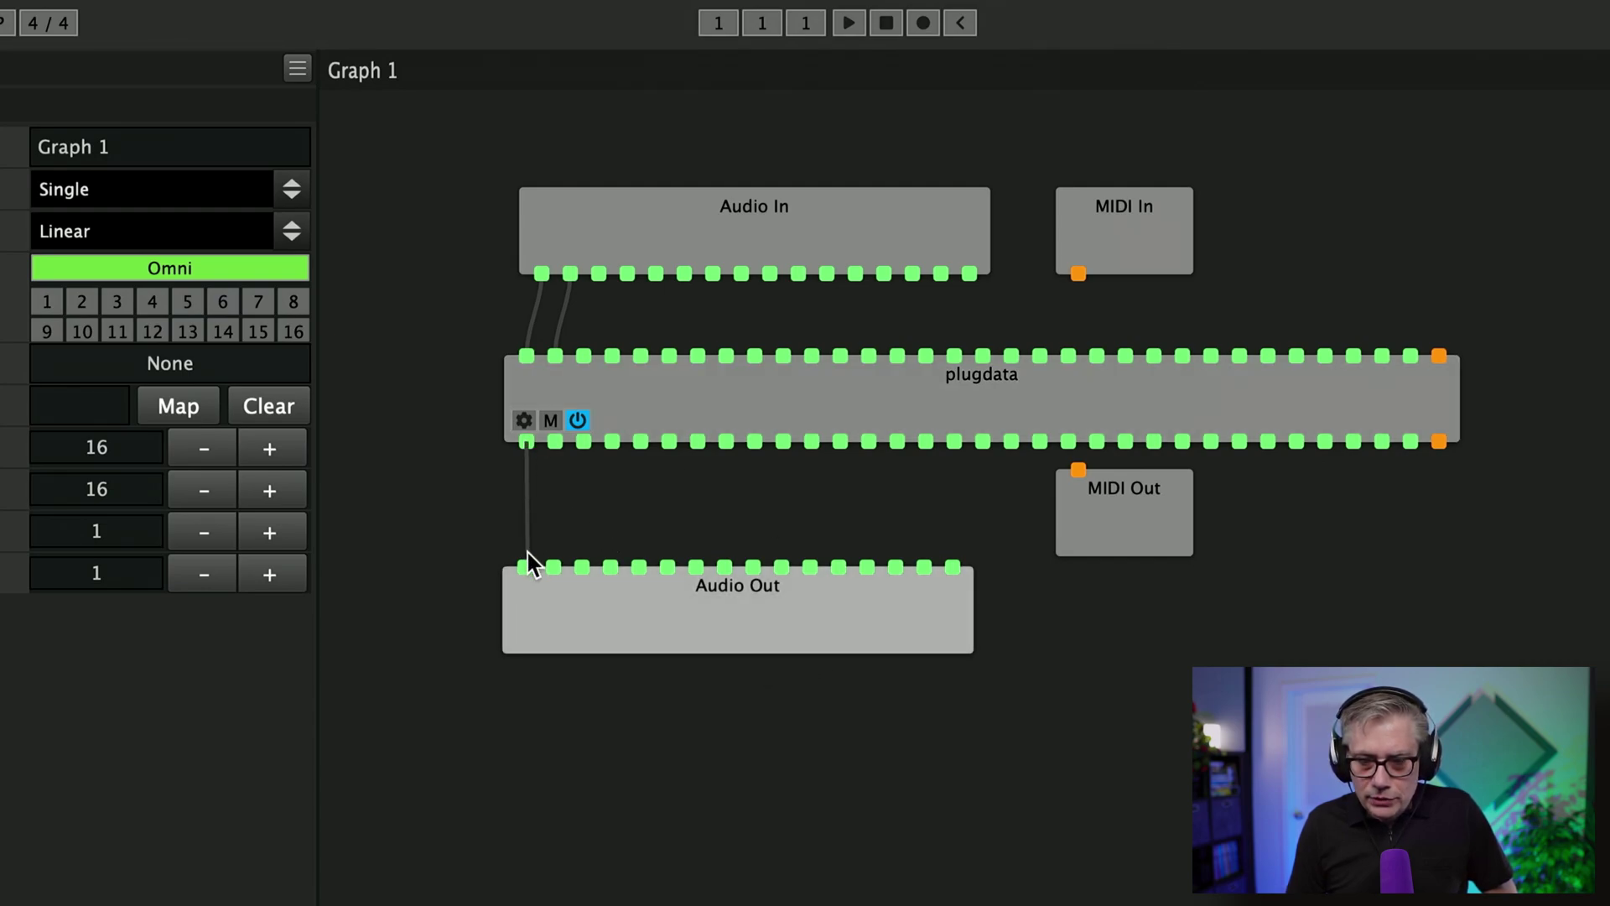
pyautogui.moveTo(555, 441); pyautogui.dragTo(554, 568)
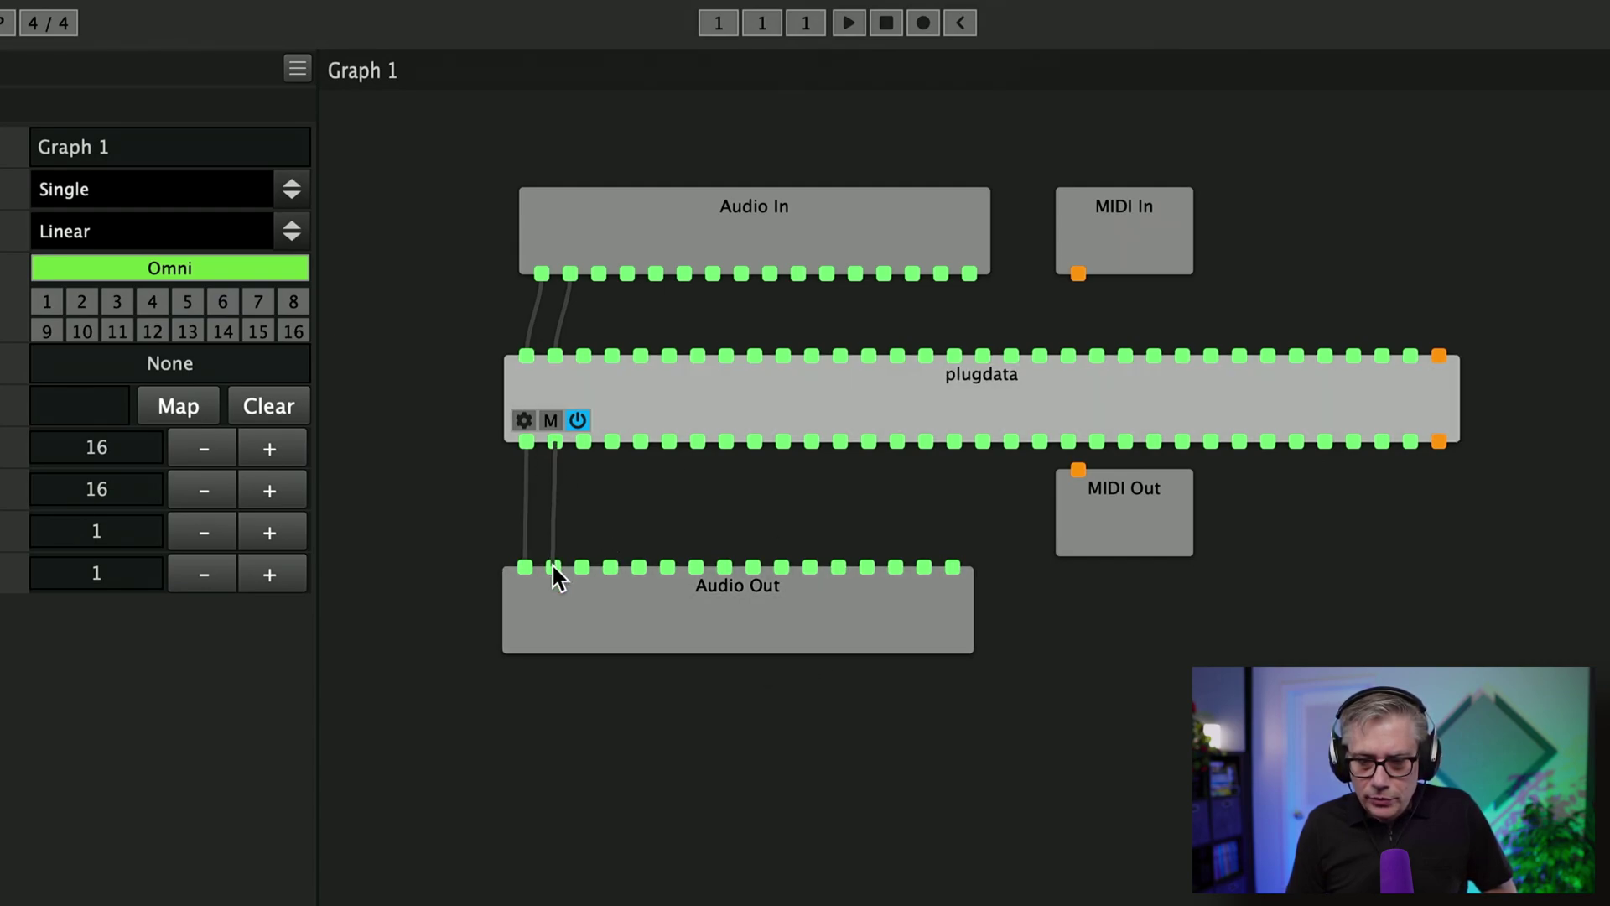
pyautogui.moveTo(585, 442); pyautogui.dragTo(582, 567)
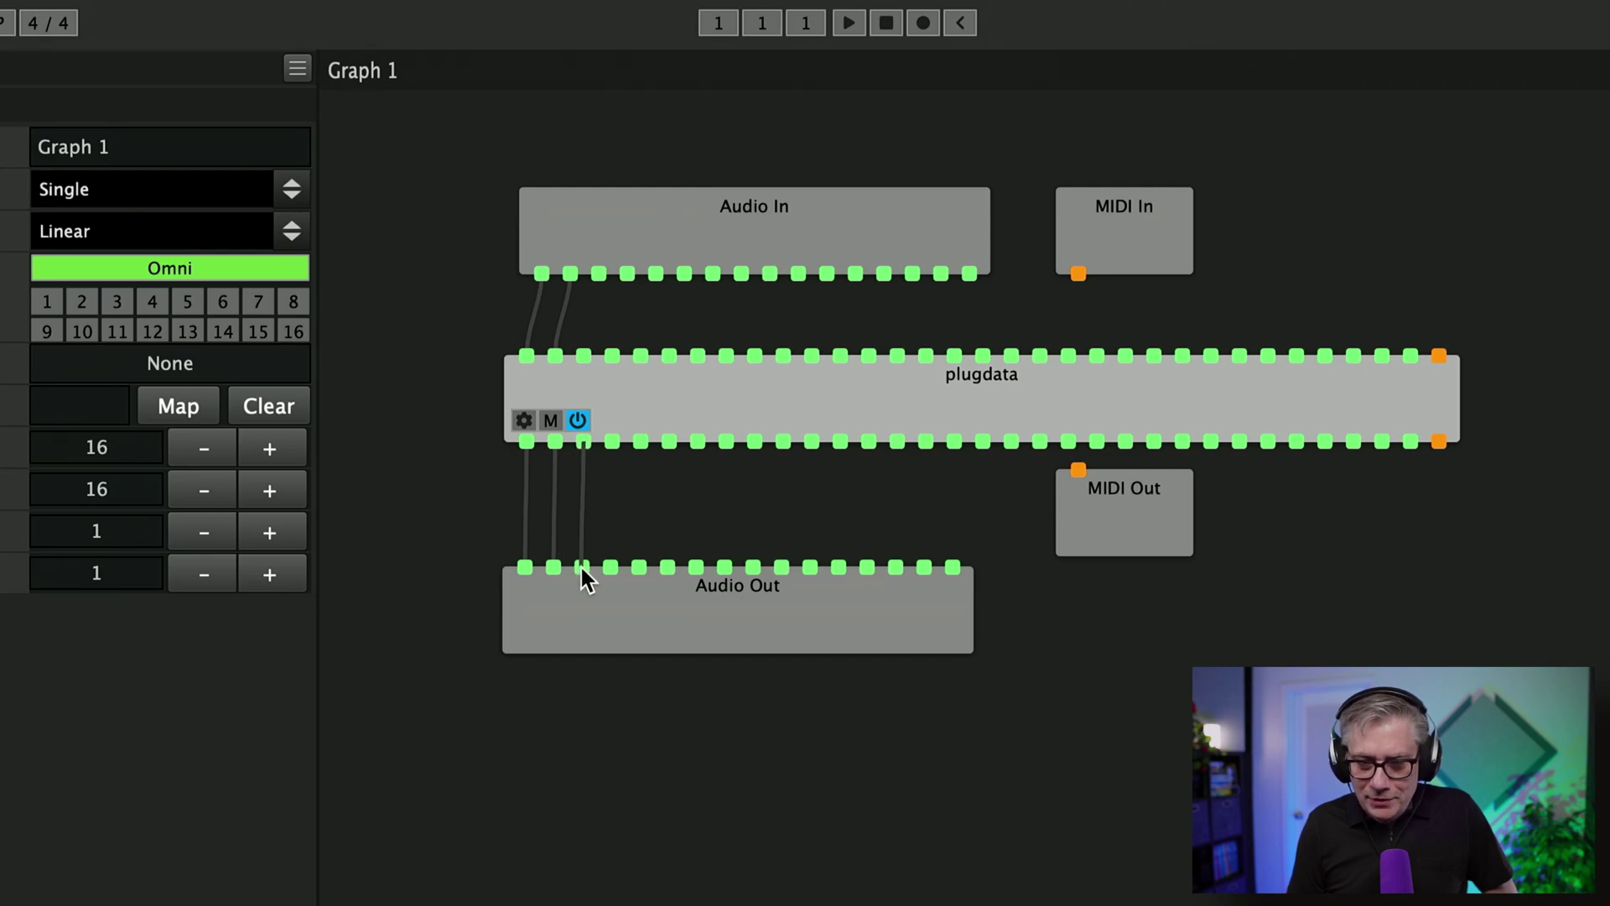
pyautogui.moveTo(612, 441); pyautogui.dragTo(608, 578)
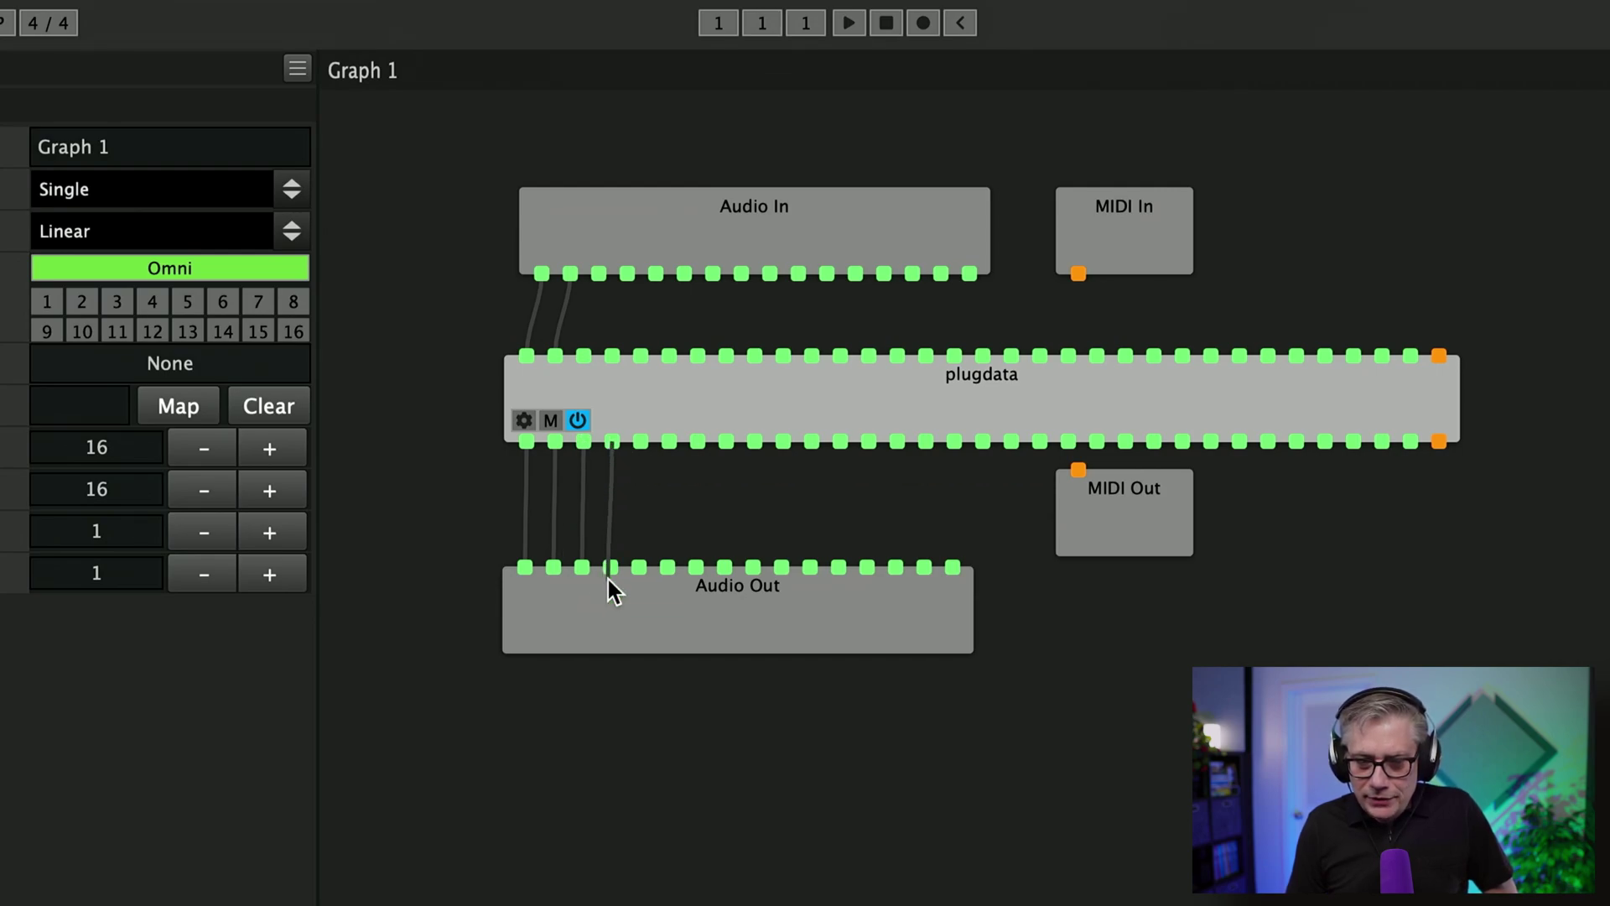
pyautogui.moveTo(642, 442); pyautogui.dragTo(648, 555)
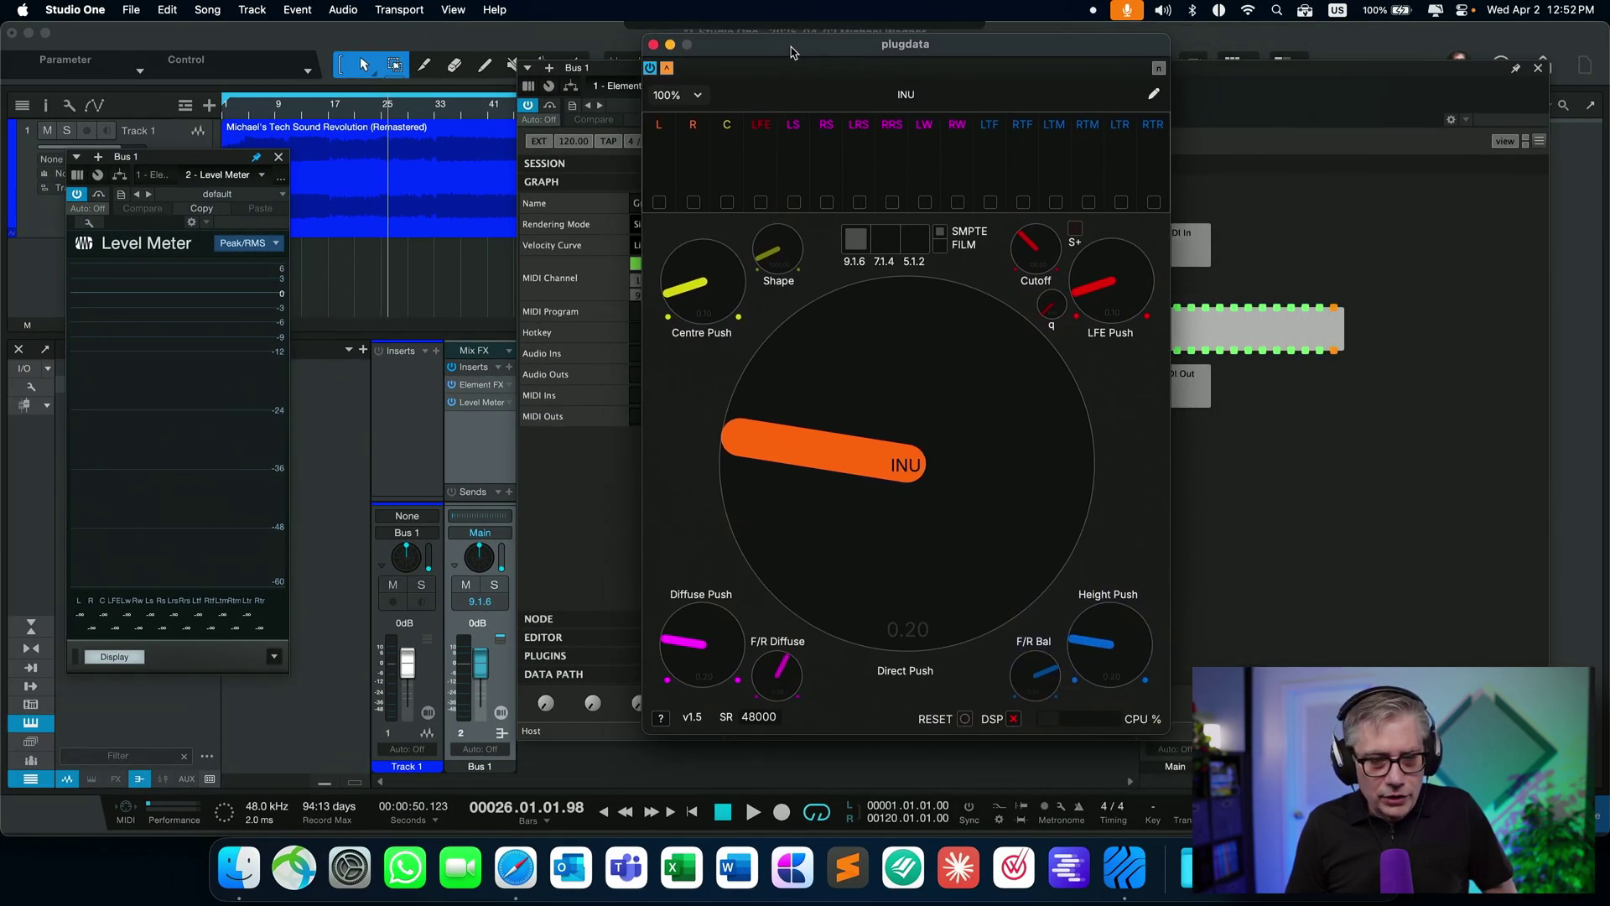
# Place the INU patch window beside the Level Meter, play the track, and check the level of each surround channel.
pyautogui.moveTo(885, 57); pyautogui.dragTo(850, 62)
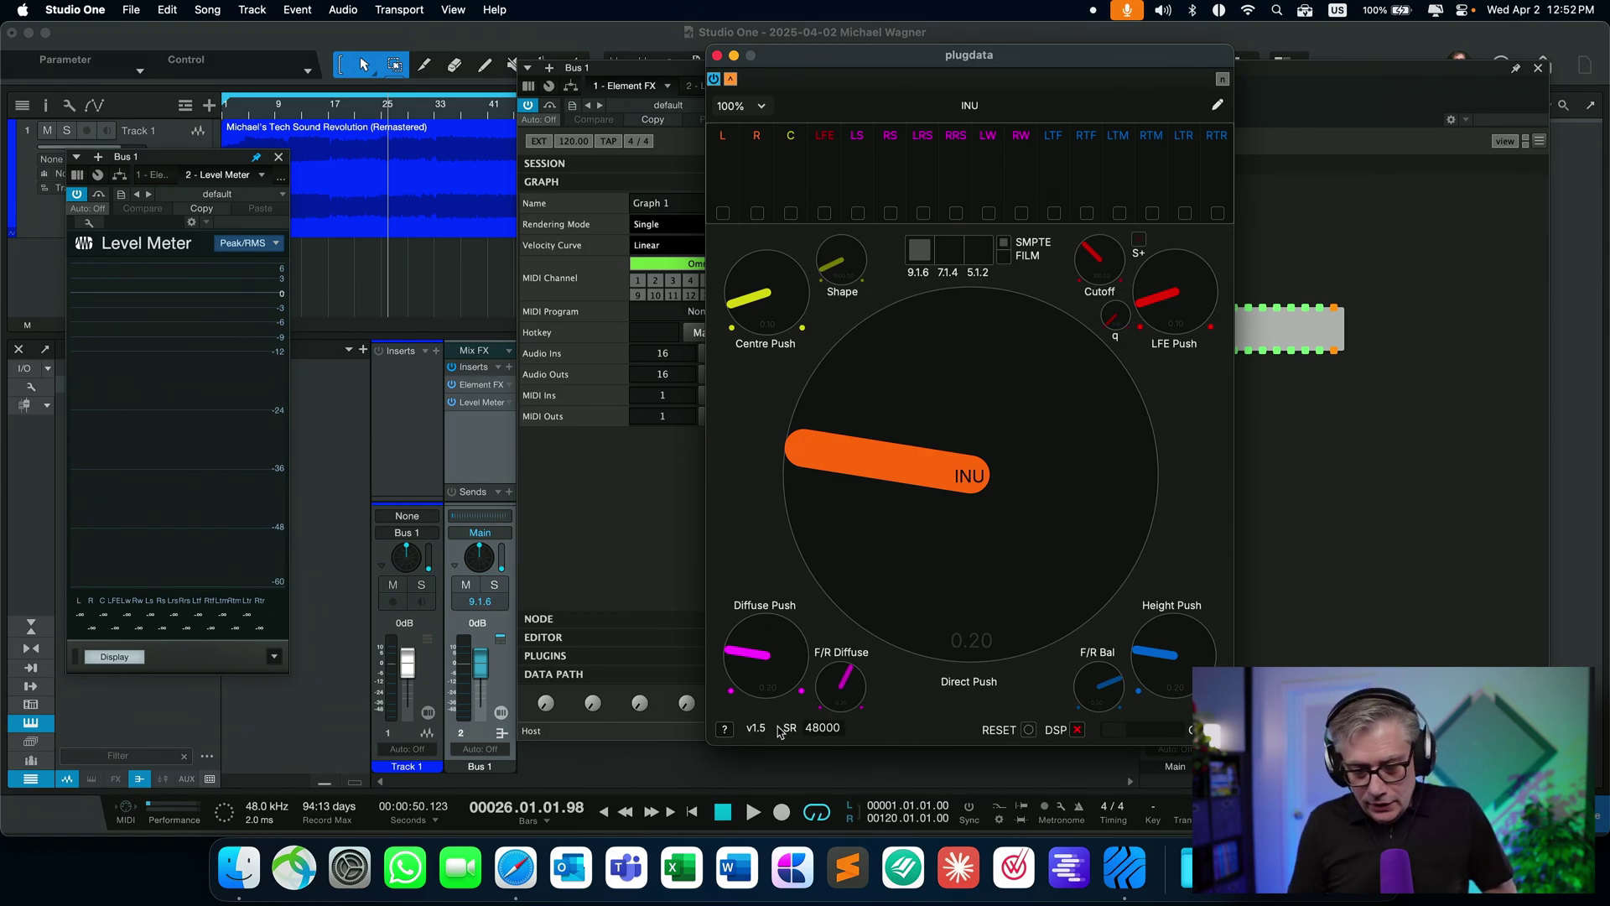
pyautogui.click(753, 814)
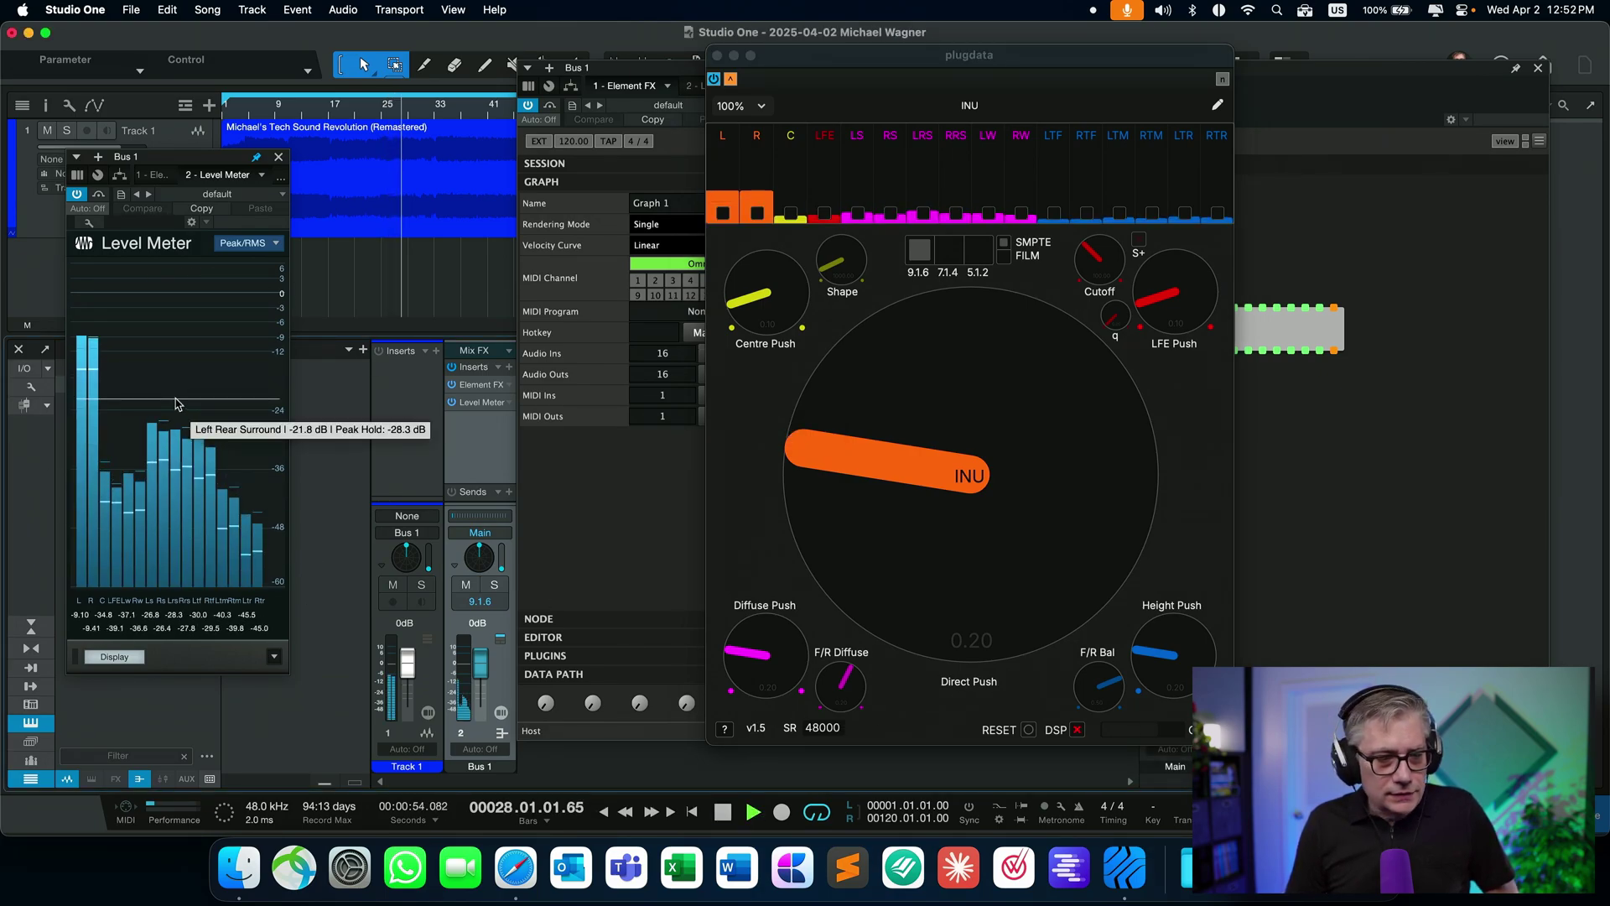
pyautogui.moveTo(195, 418)
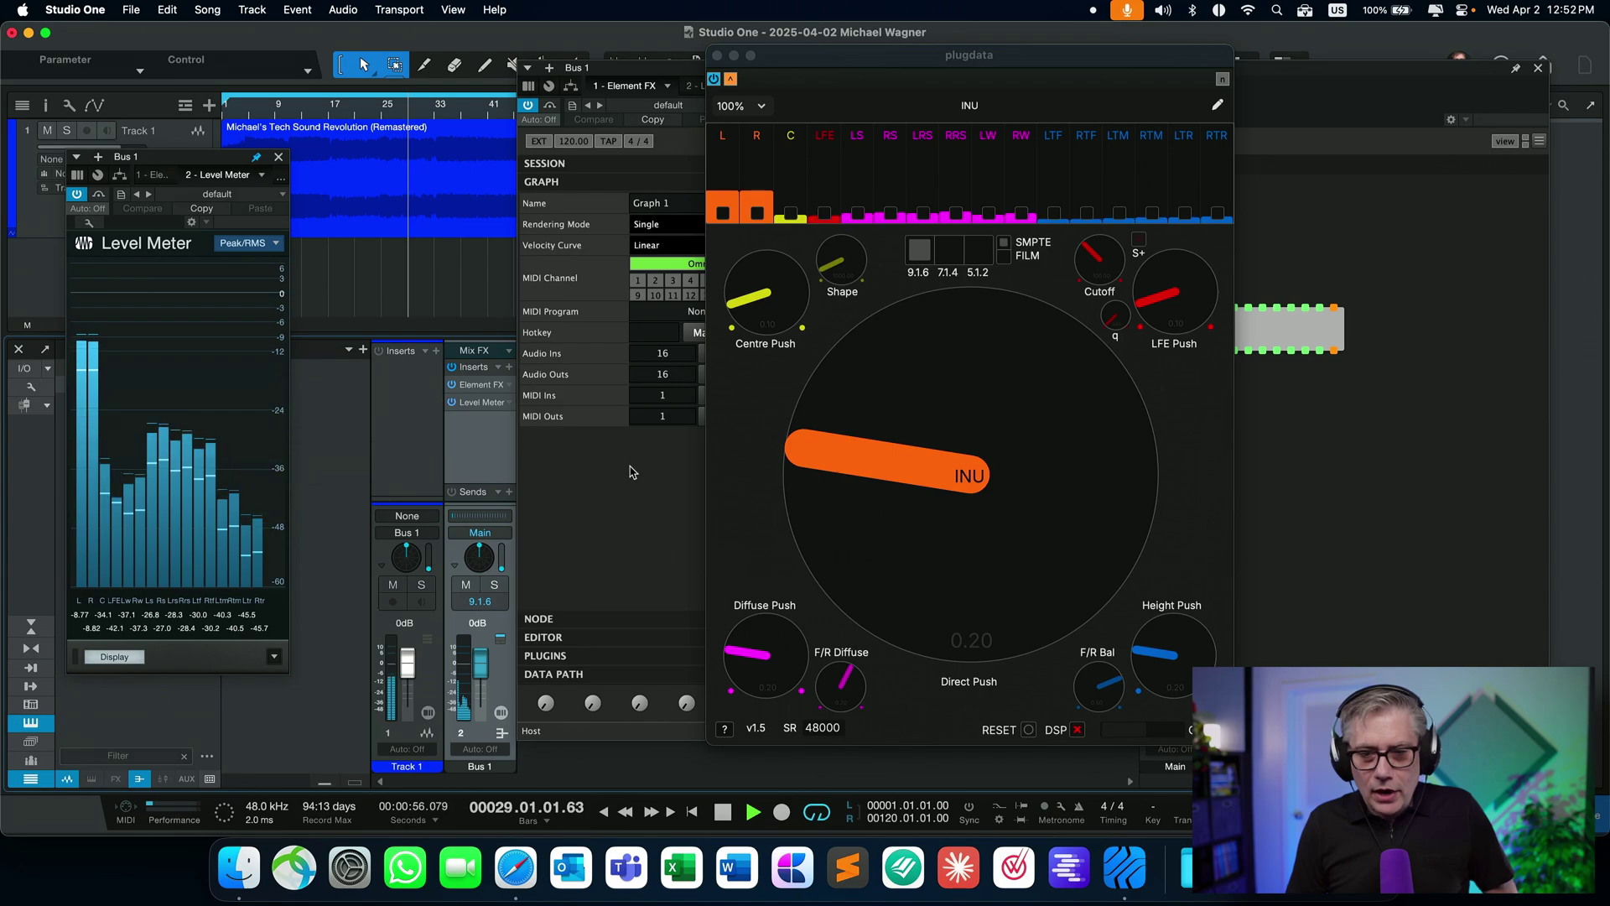
# Set INU's Direct Push to about 0.23 during playback, and stop the track.
pyautogui.click(858, 479)
pyautogui.moveTo(861, 461)
pyautogui.mouseDown()
pyautogui.moveTo(839, 402)
pyautogui.moveTo(923, 347)
pyautogui.moveTo(834, 463)
pyautogui.moveTo(862, 445)
pyautogui.mouseUp()
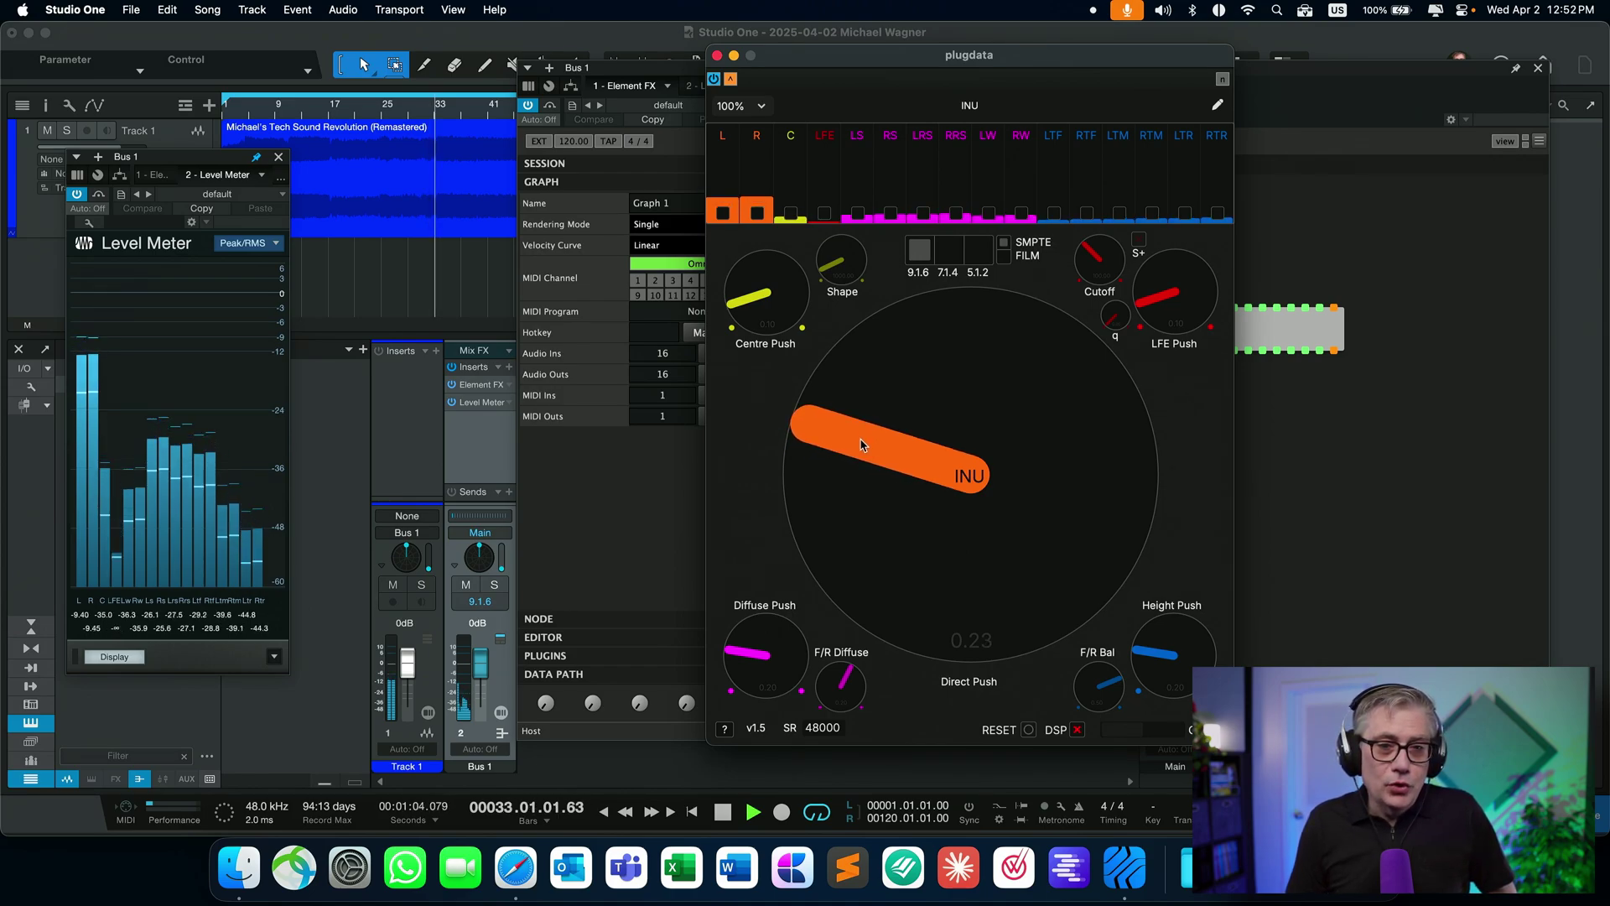
pyautogui.click(723, 817)
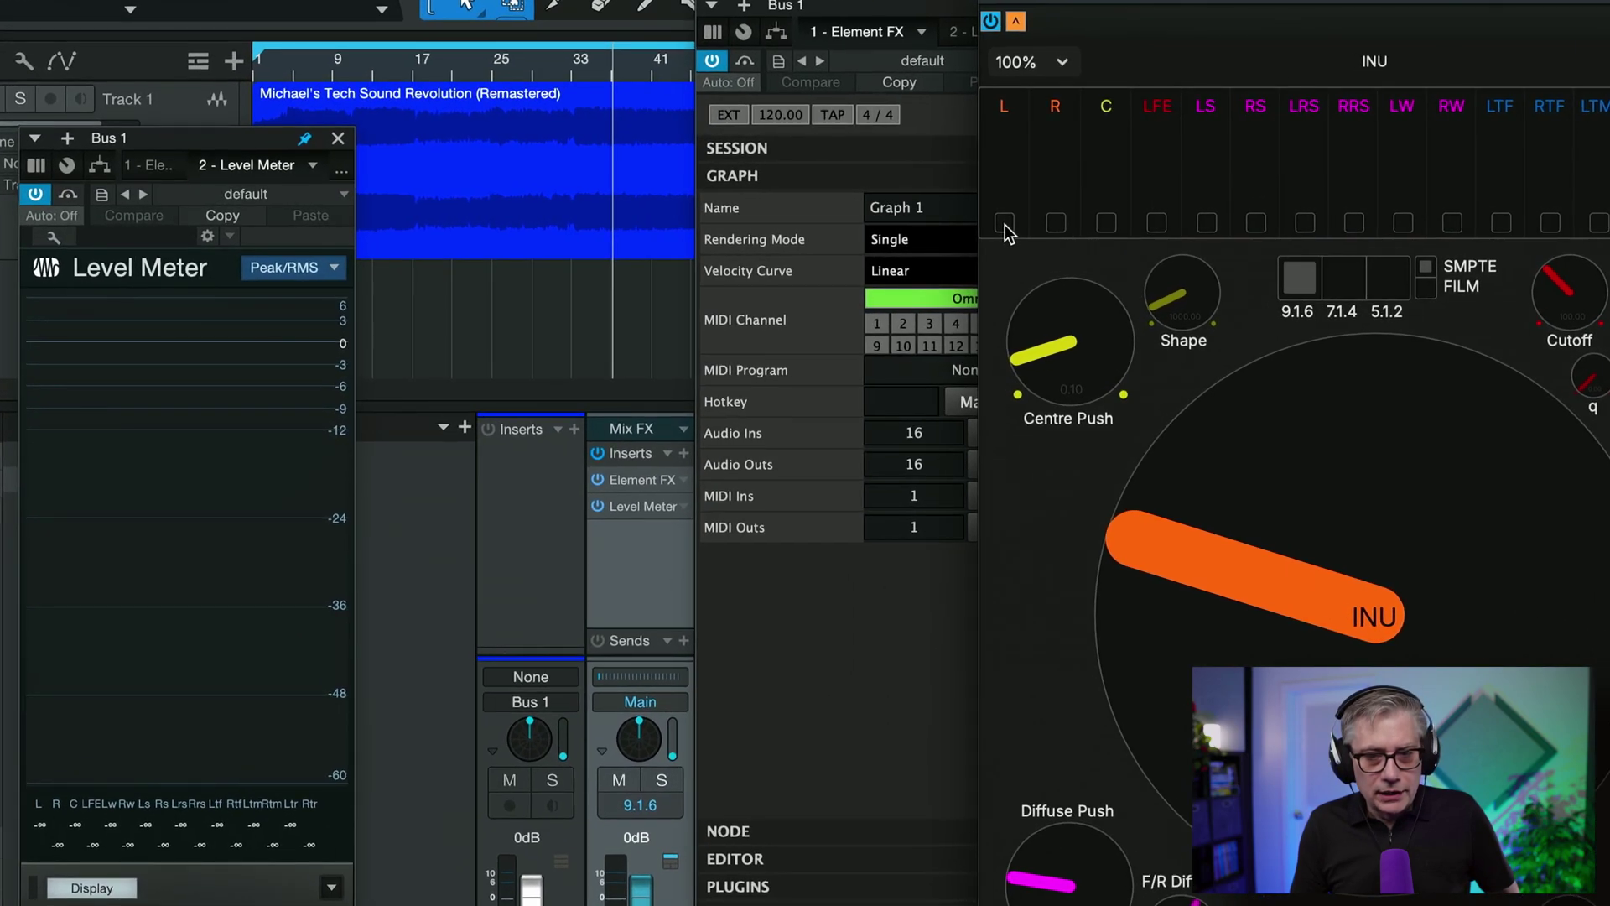
# Send INU's test signal to the L, R, C, LFE and LS channels in turn, checking each one on the Level Meter.
pyautogui.click(724, 215)
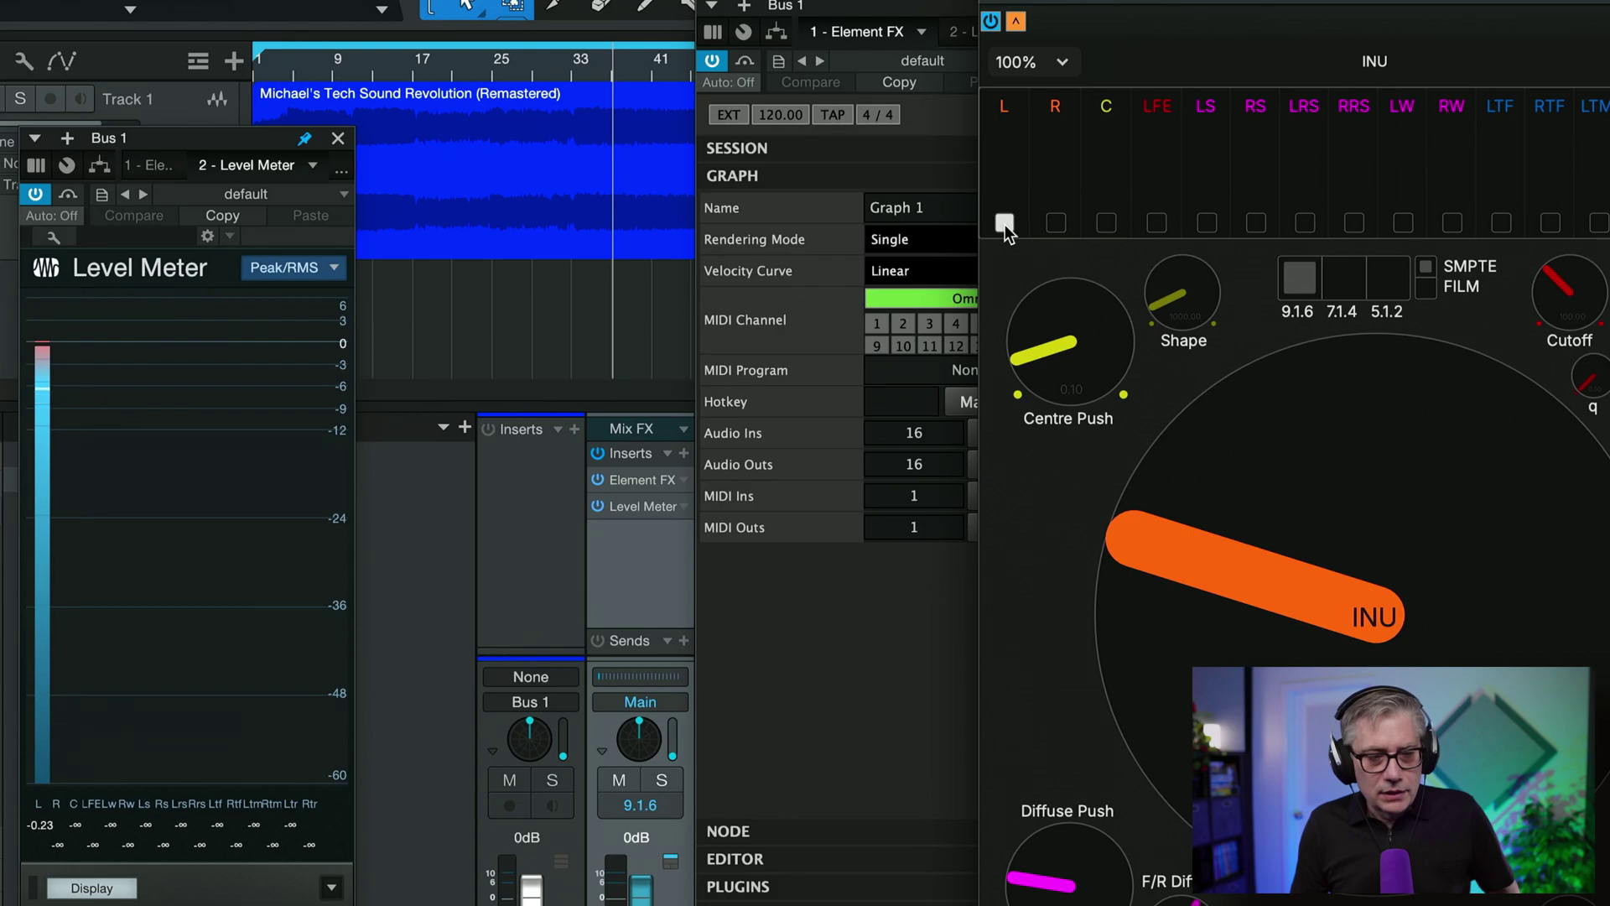
pyautogui.click(1054, 223)
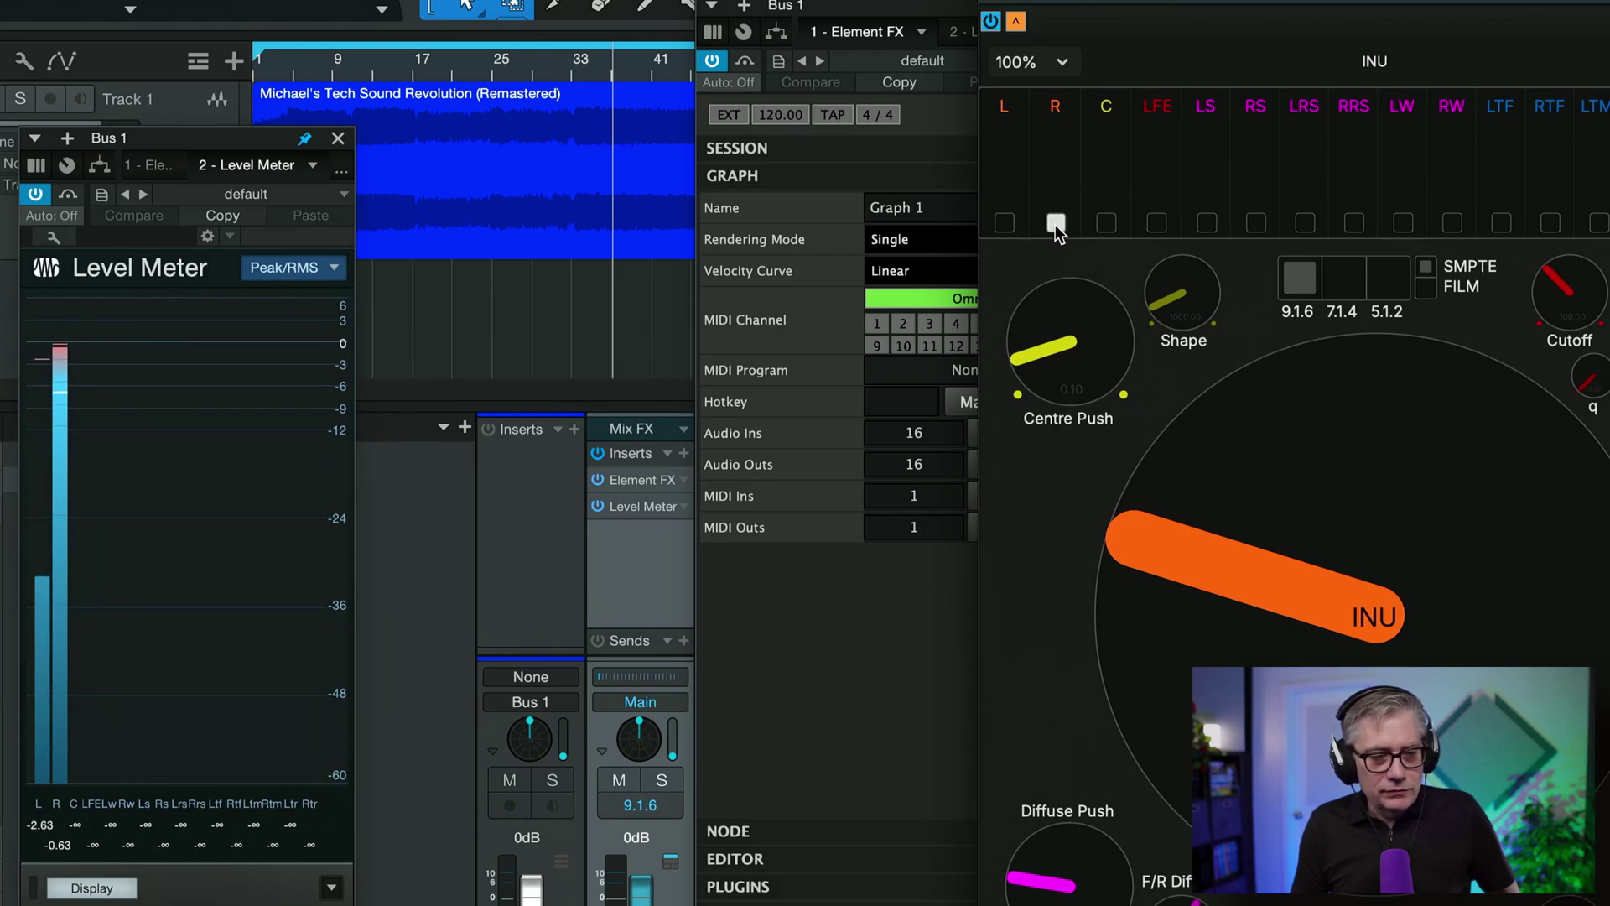
pyautogui.click(1106, 222)
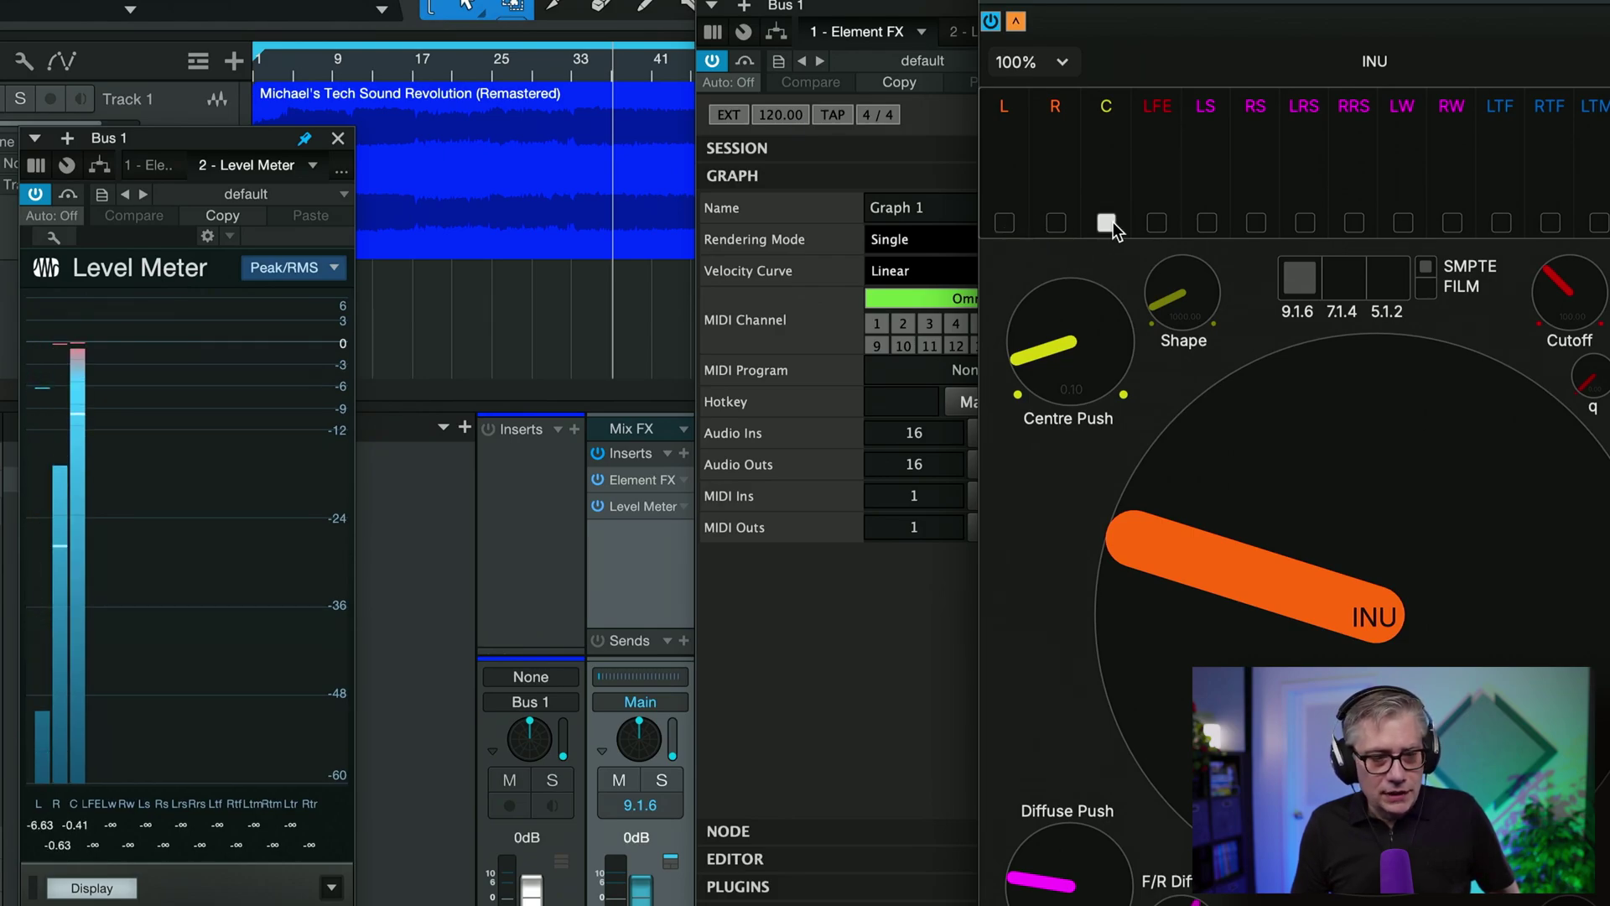
pyautogui.click(1155, 223)
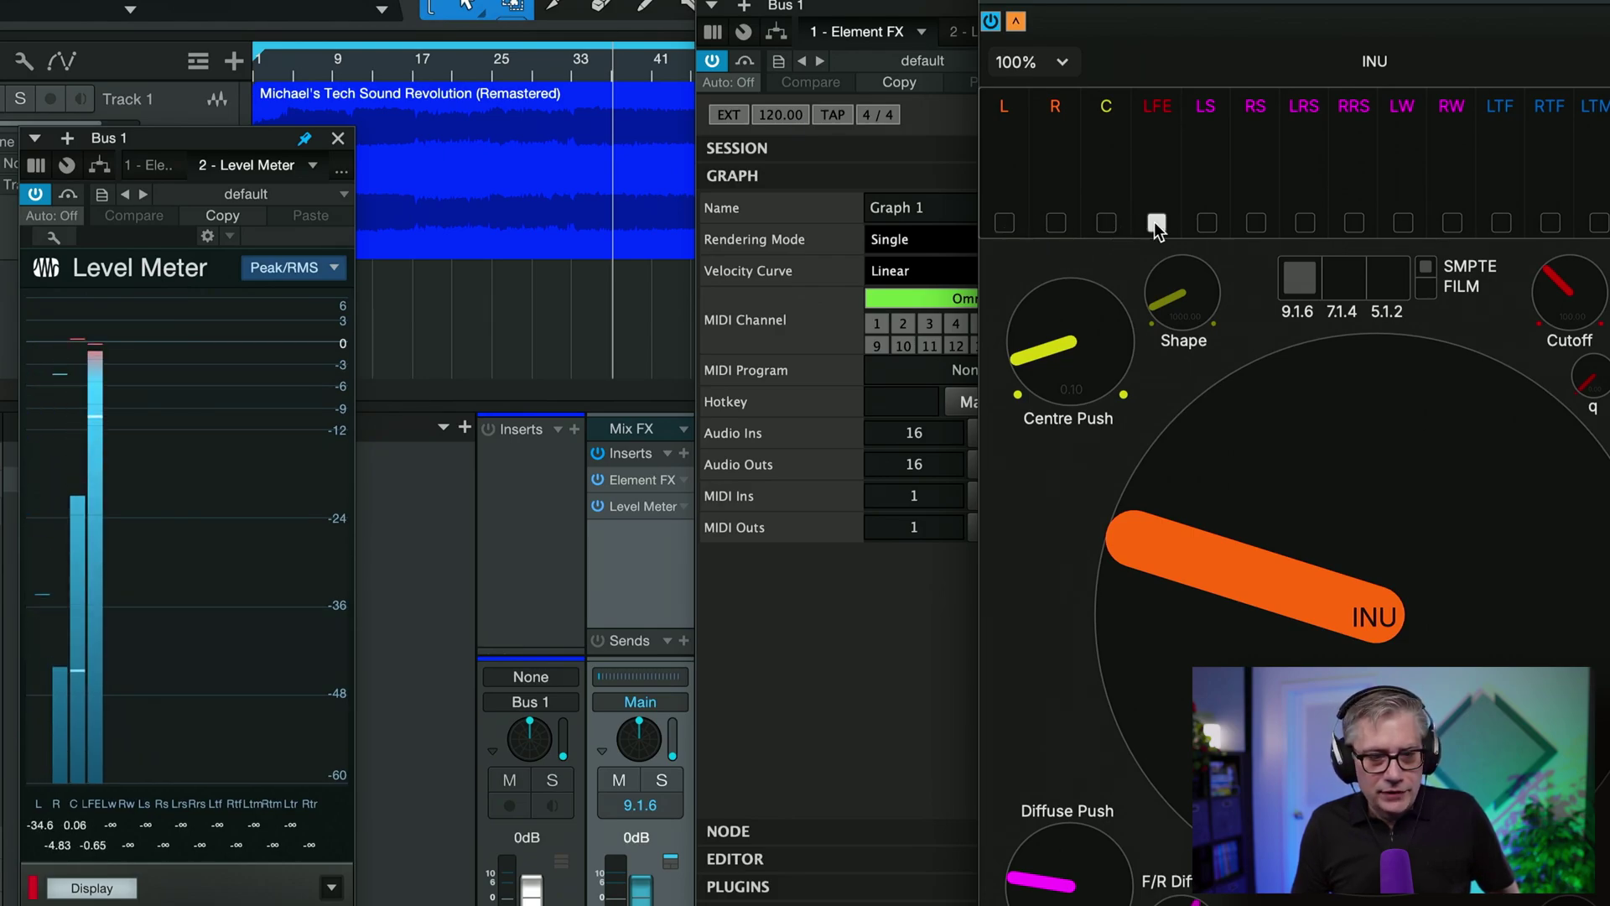
pyautogui.click(1206, 223)
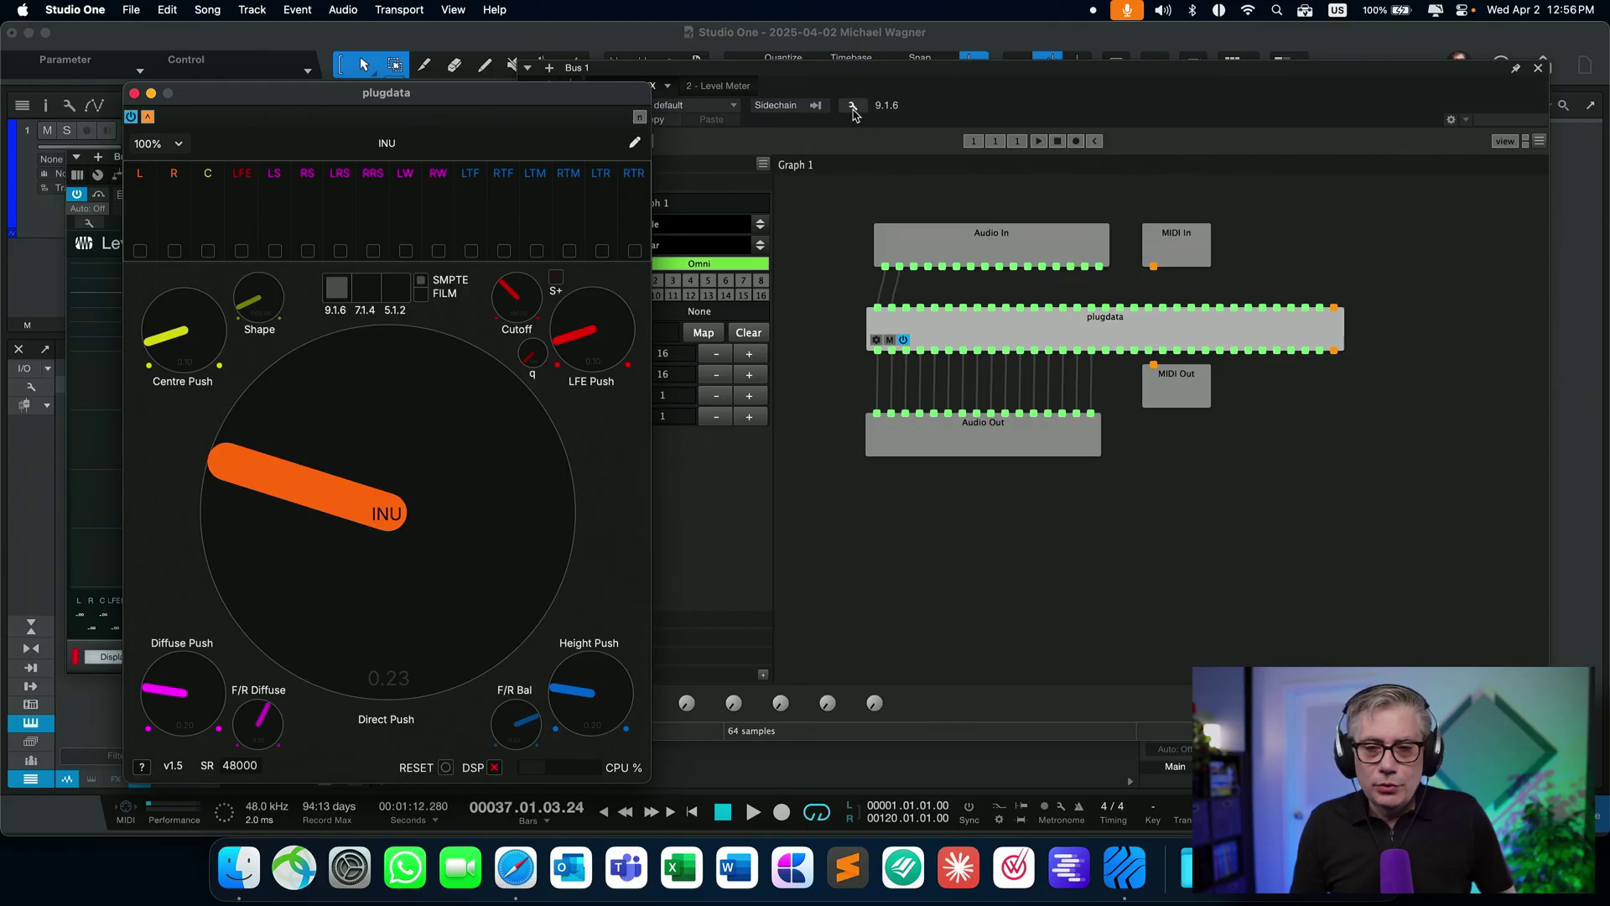
# Examine Element FX's 9.1.6 channel routing list, and move the INU patch window slightly.
pyautogui.click(855, 105)
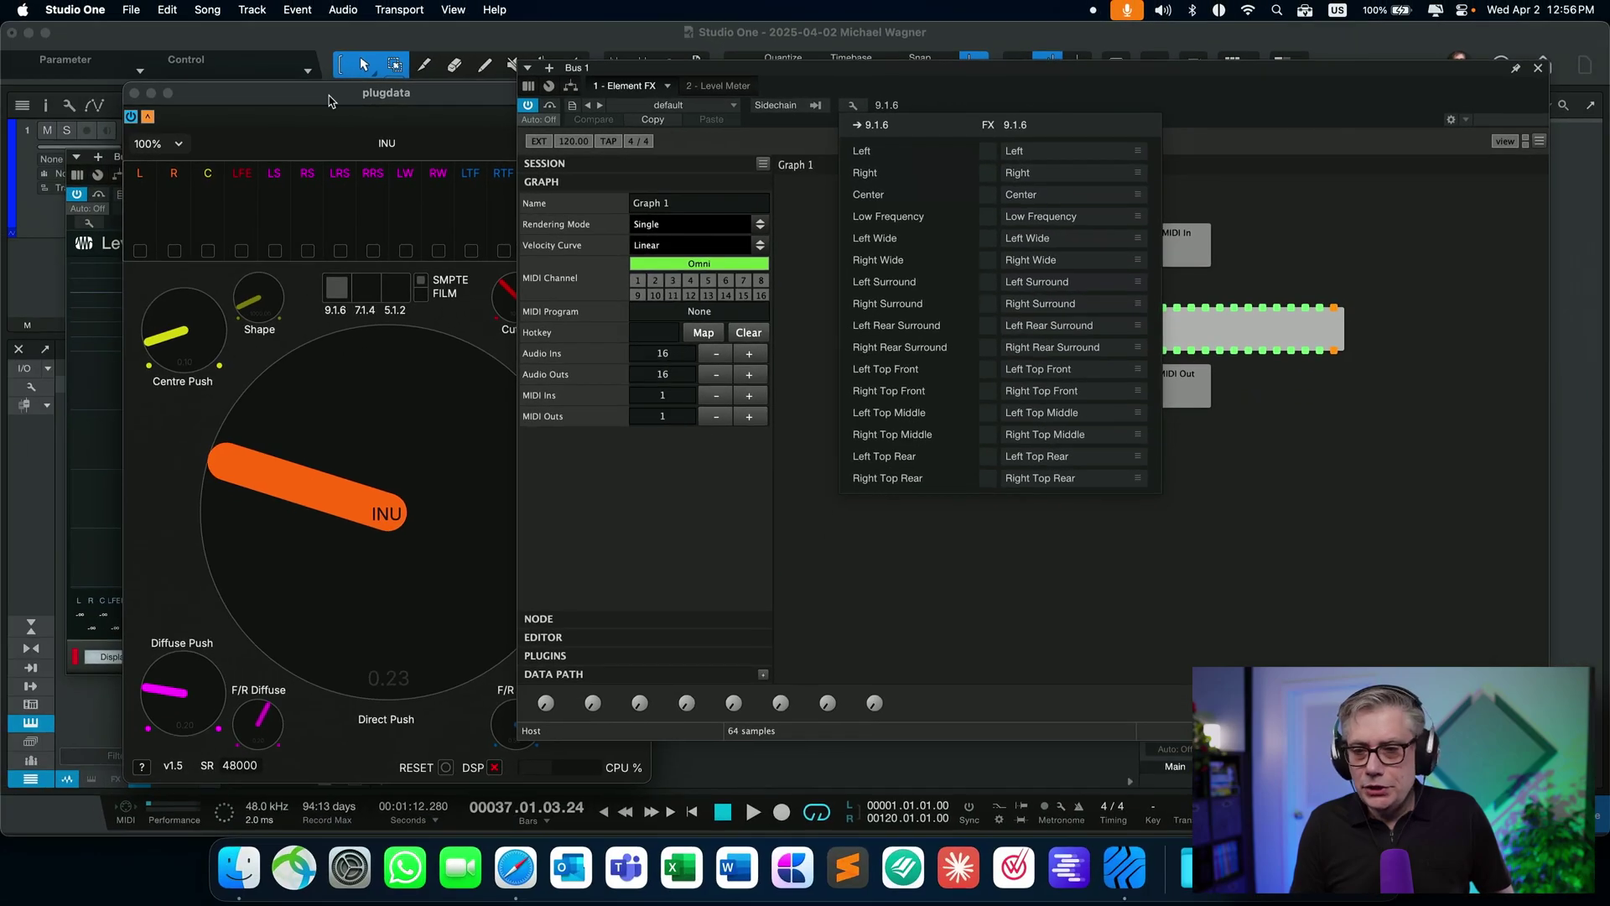
pyautogui.moveTo(329, 101); pyautogui.dragTo(422, 64)
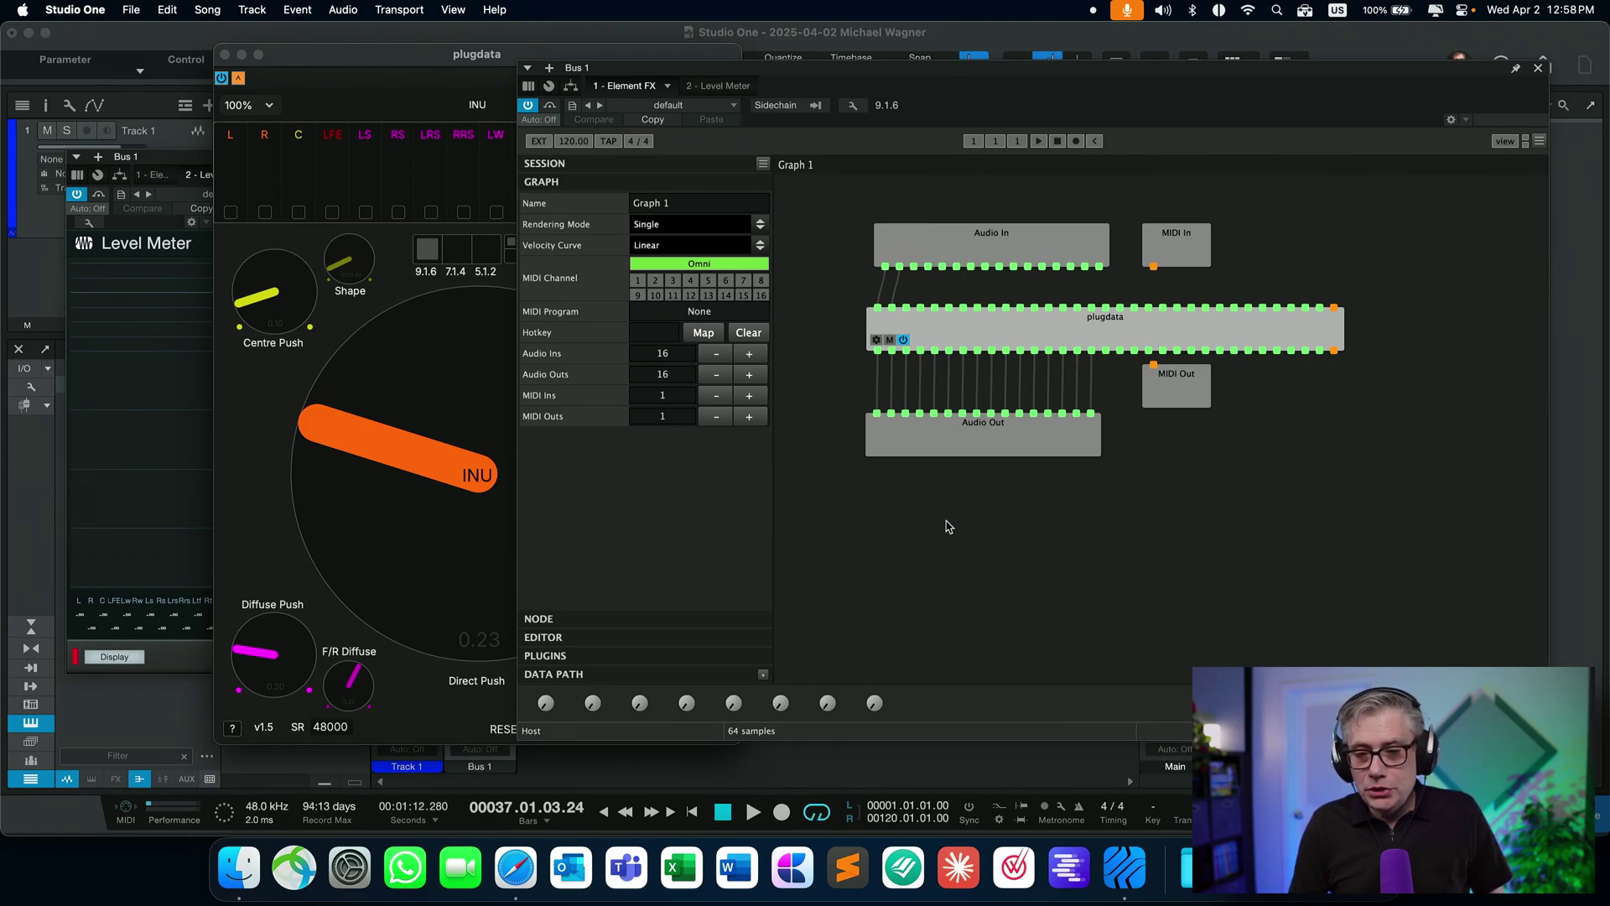
# Show plugdata's parameter list in Element FX, assign DirectPush to the first parameter knob, and turn that knob up.
pyautogui.click(544, 638)
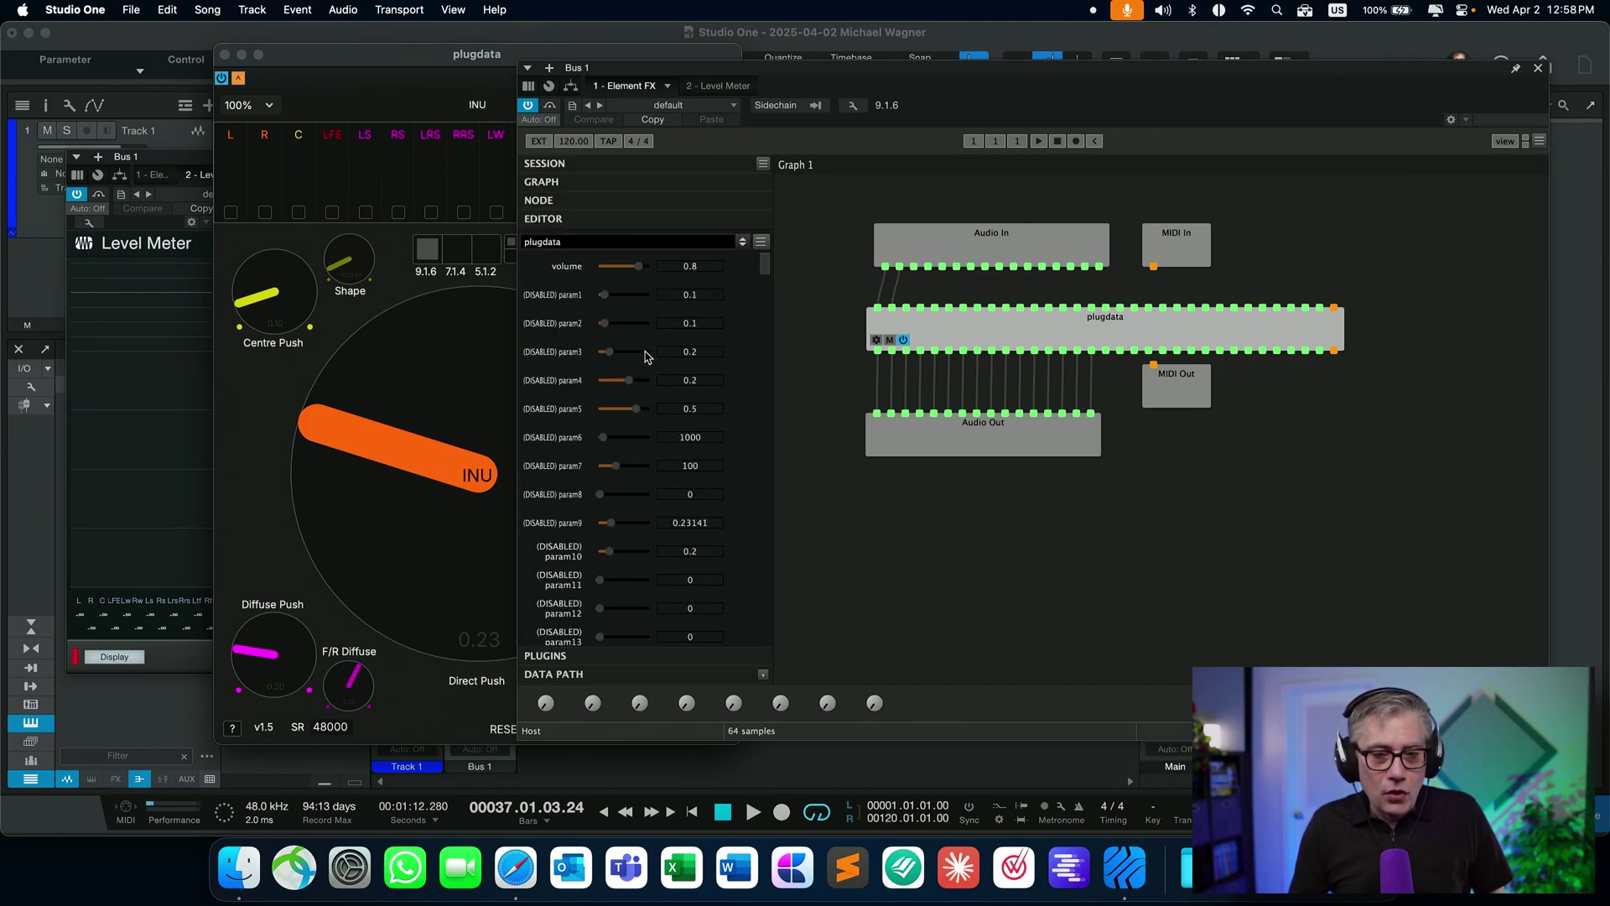
pyautogui.rightClick(545, 704)
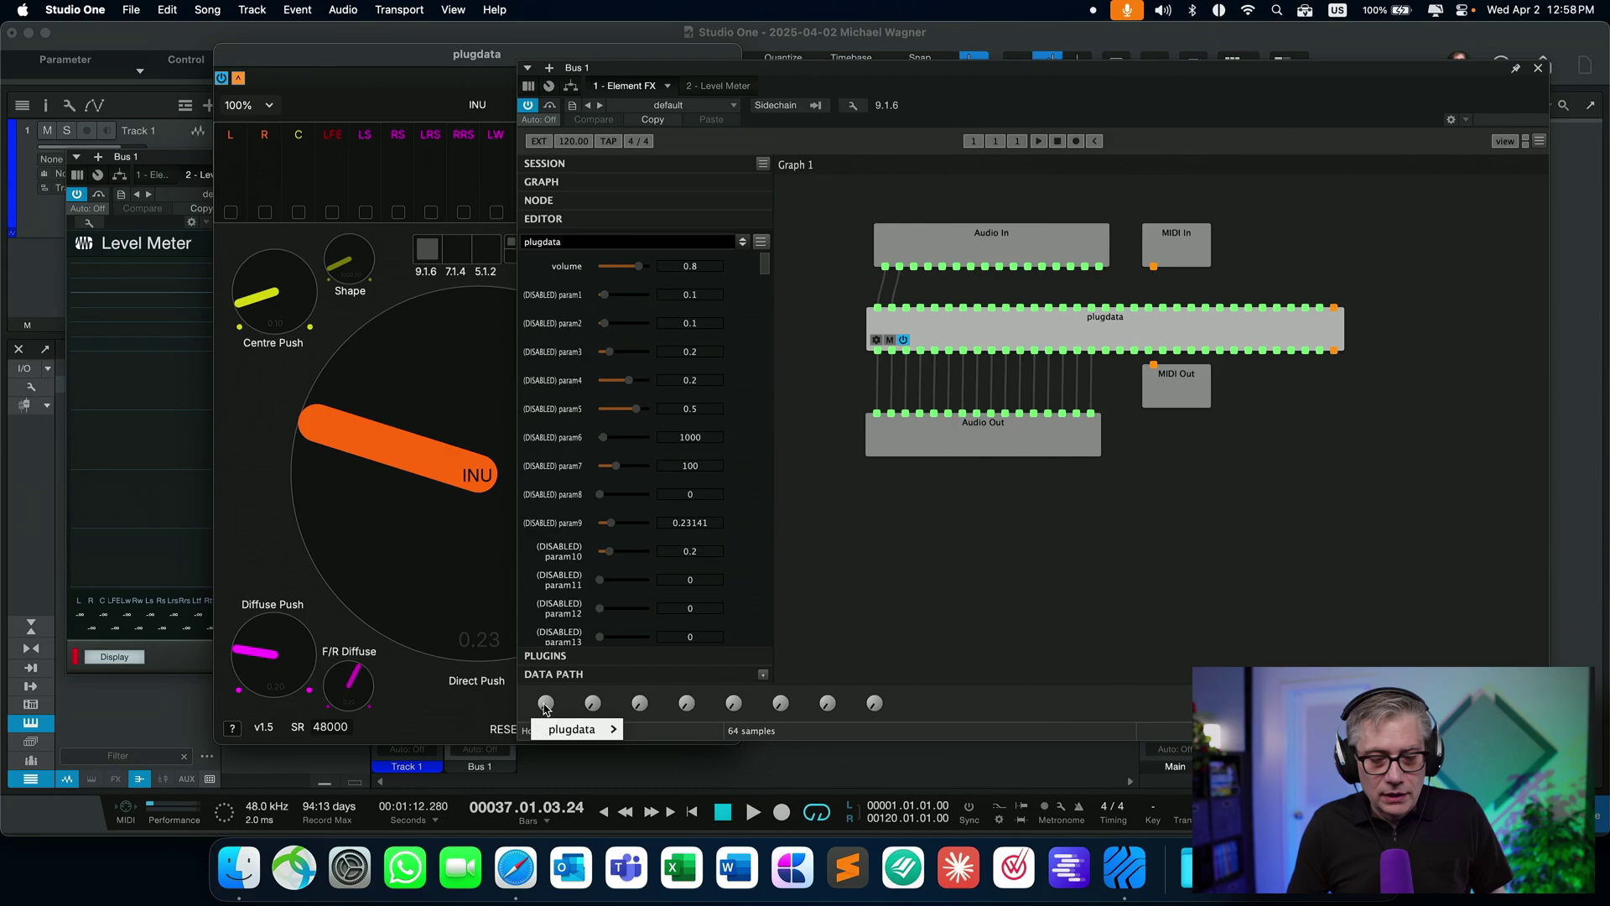
pyautogui.moveTo(573, 732)
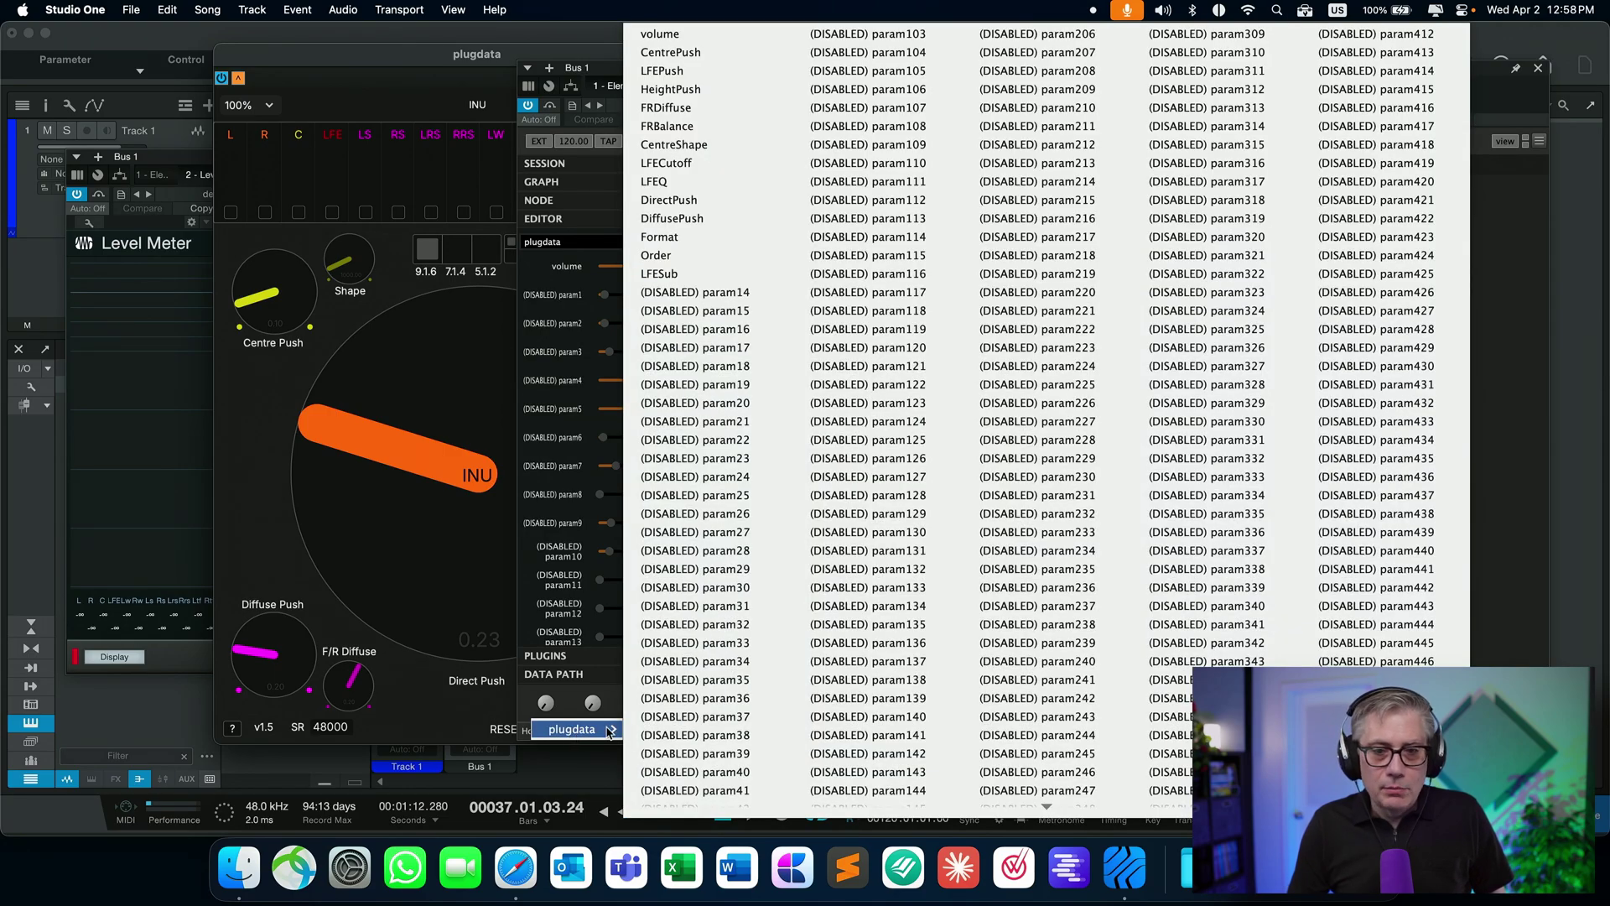
pyautogui.click(705, 206)
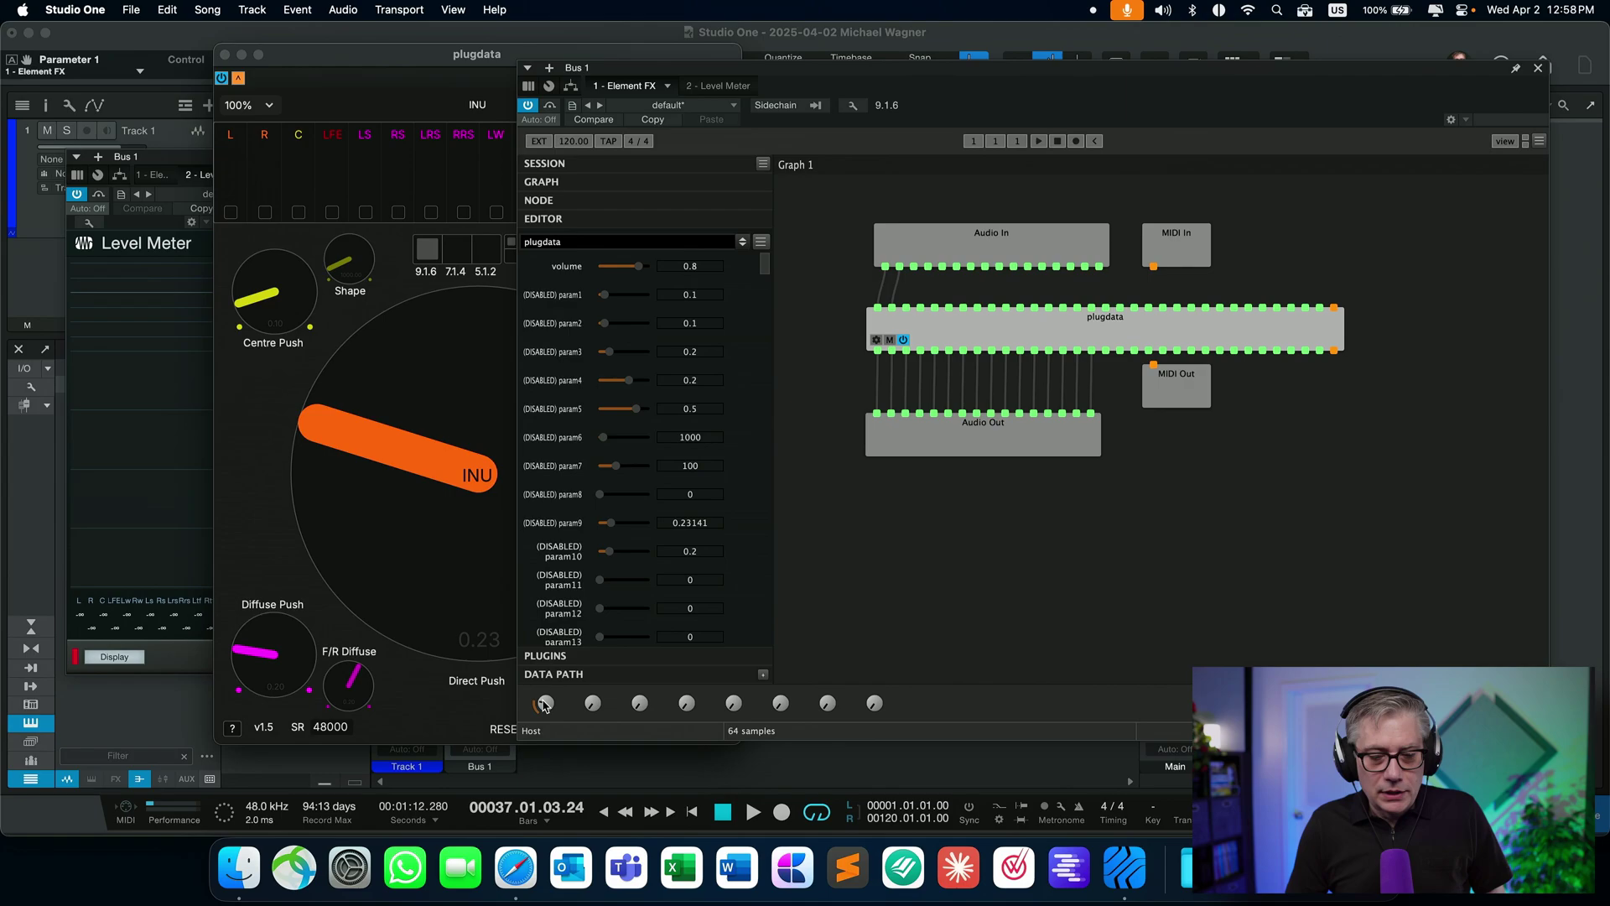
pyautogui.moveTo(543, 705); pyautogui.dragTo(568, 655)
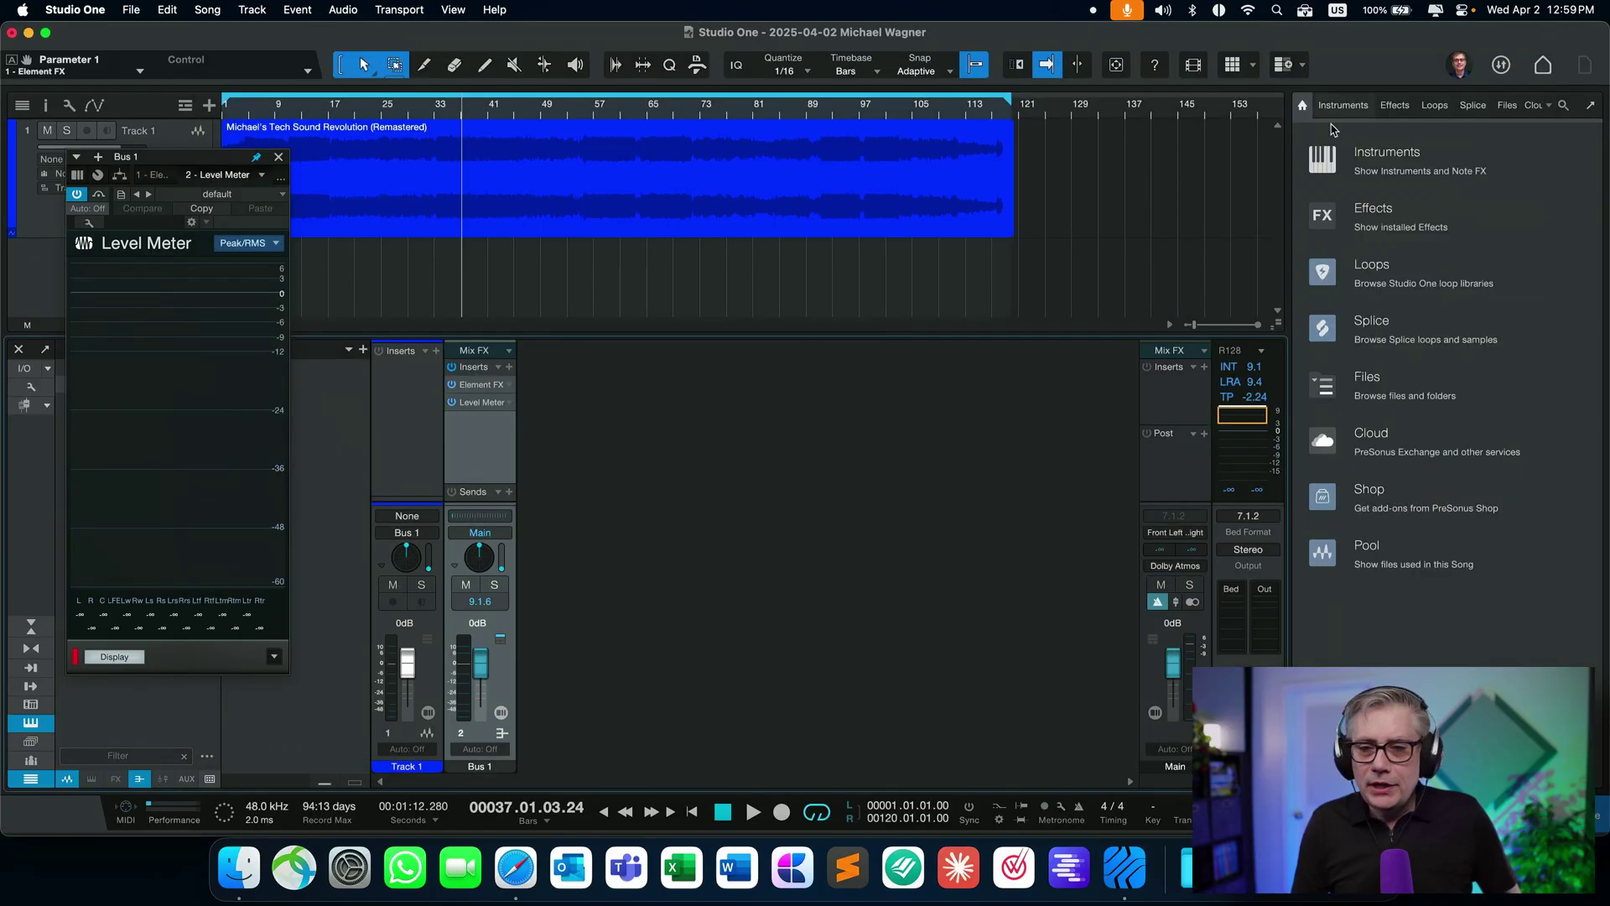
# Close the Level Meter window and insert the Bidule plug-in on Bus 1.
pyautogui.click(280, 158)
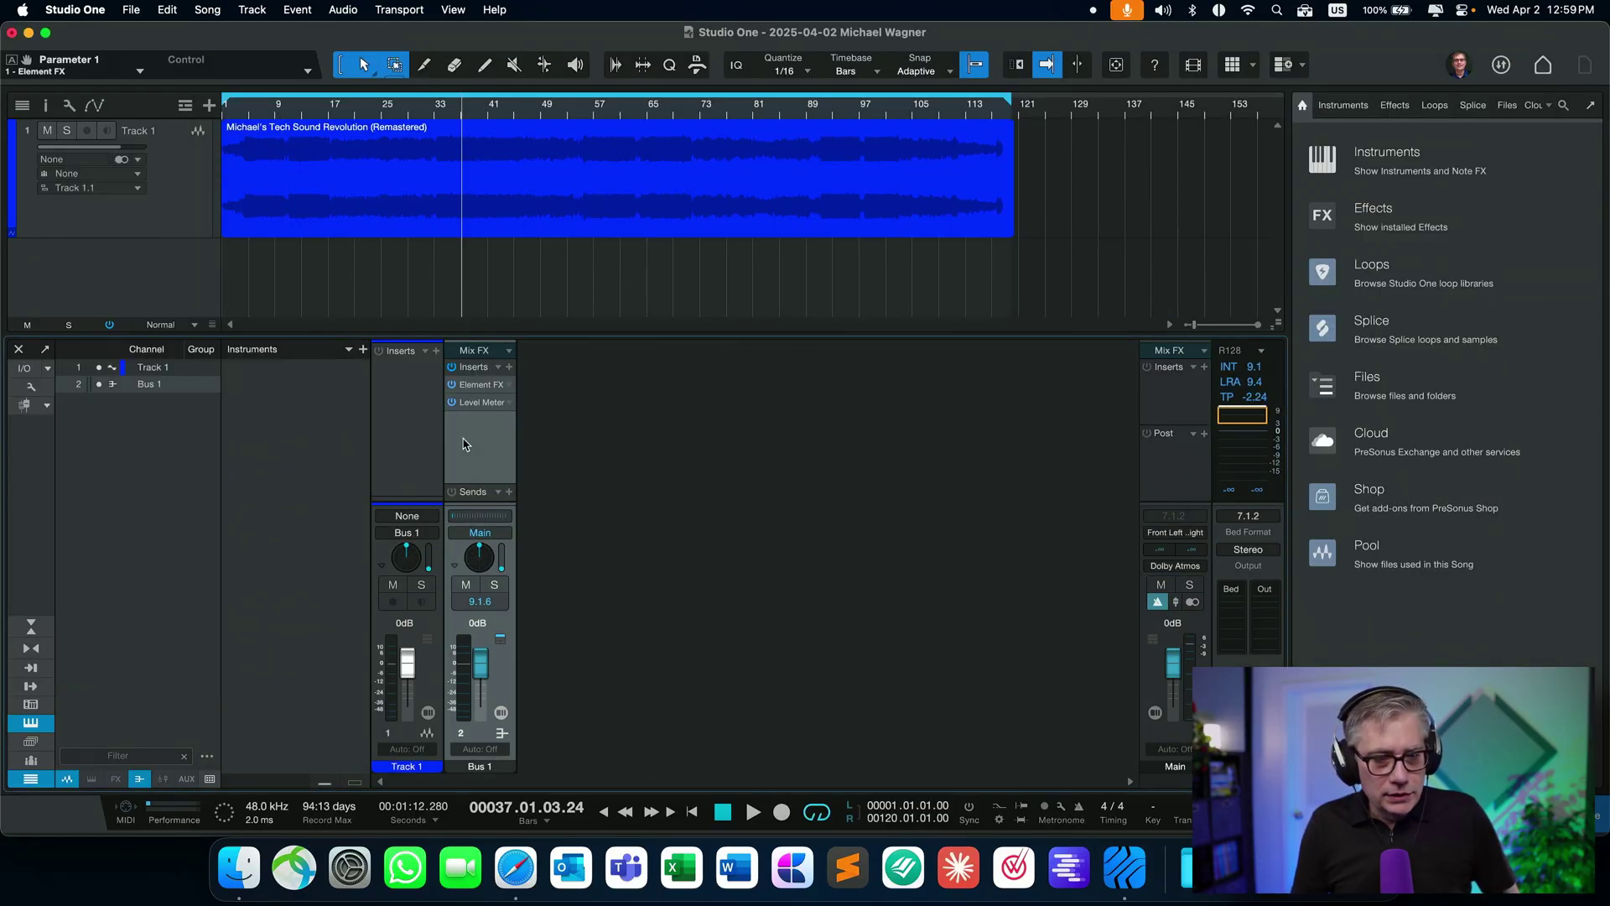
pyautogui.click(509, 370)
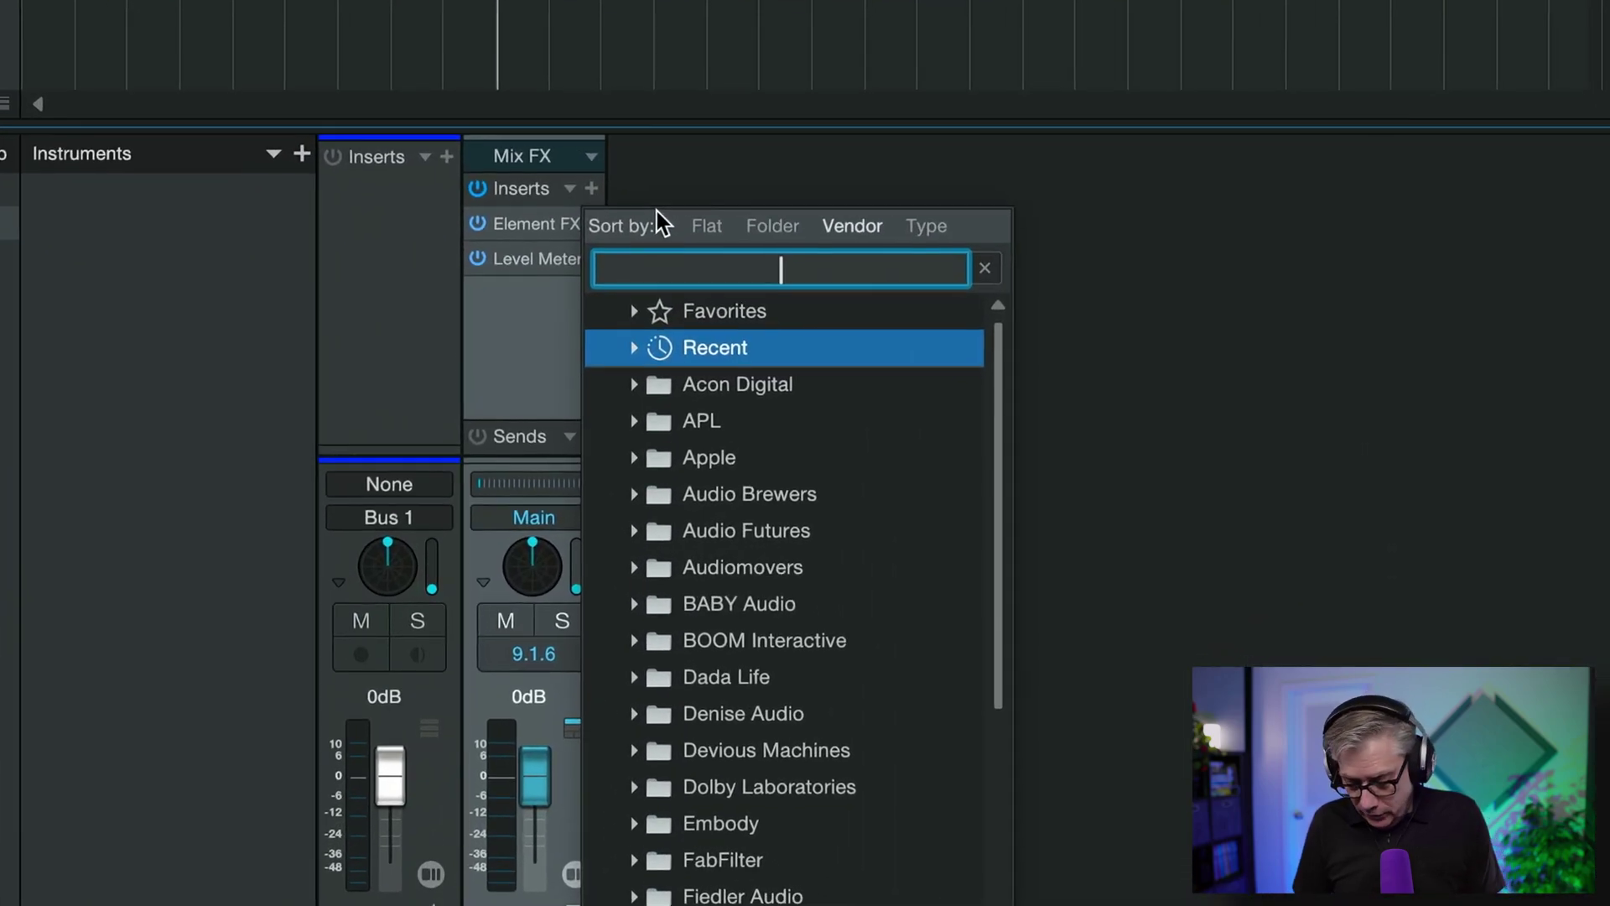
pyautogui.write('bidue')
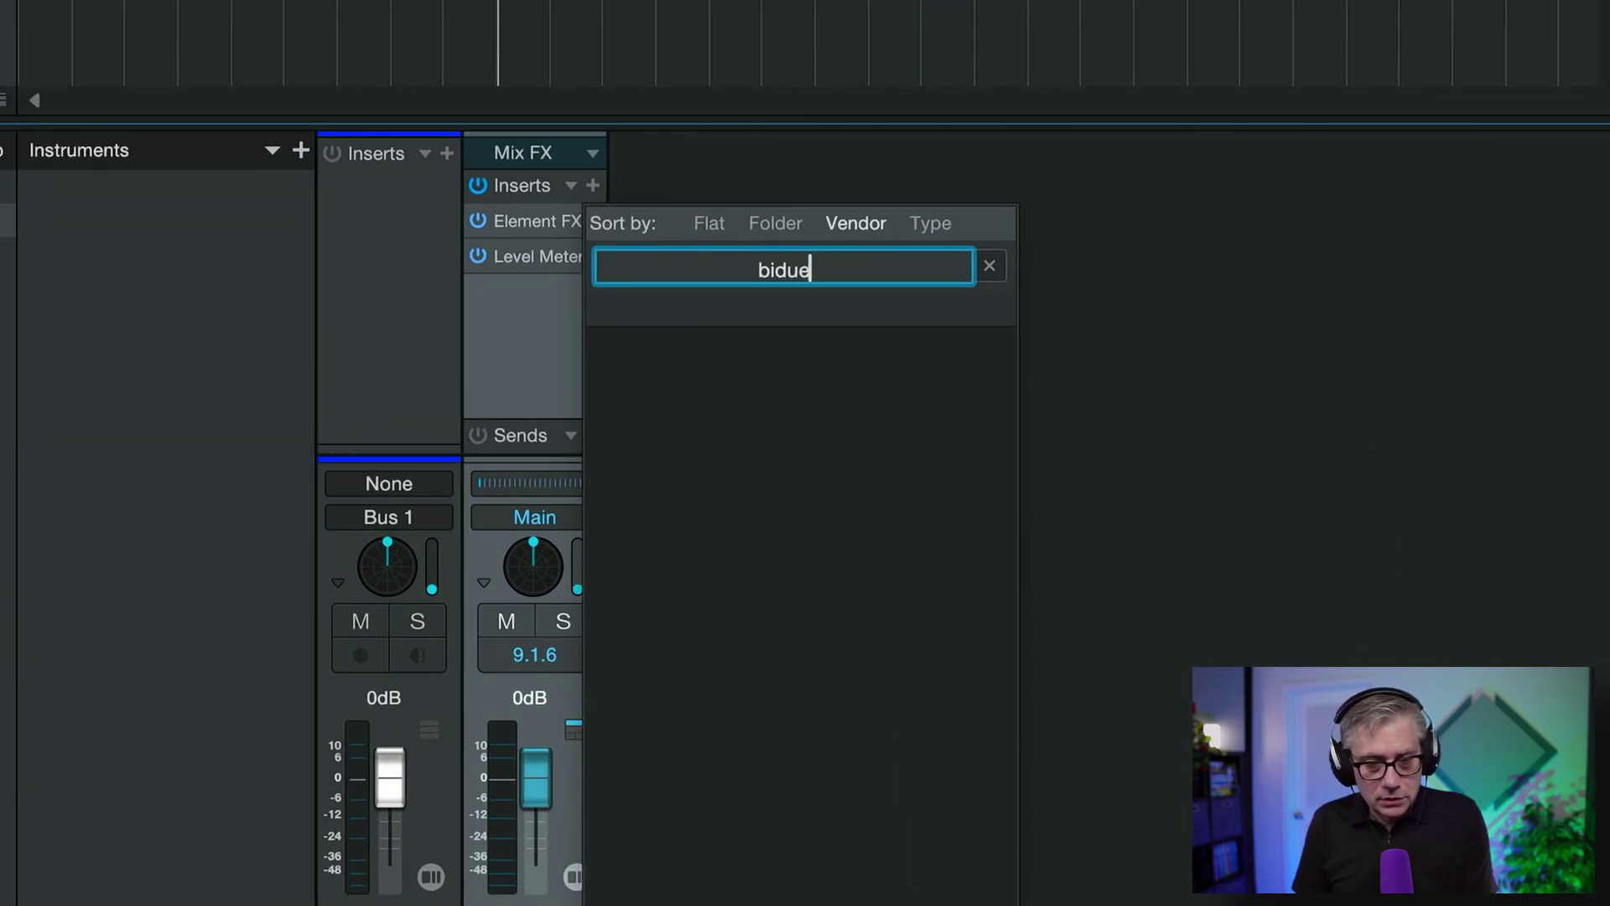
pyautogui.press('BackSpace')
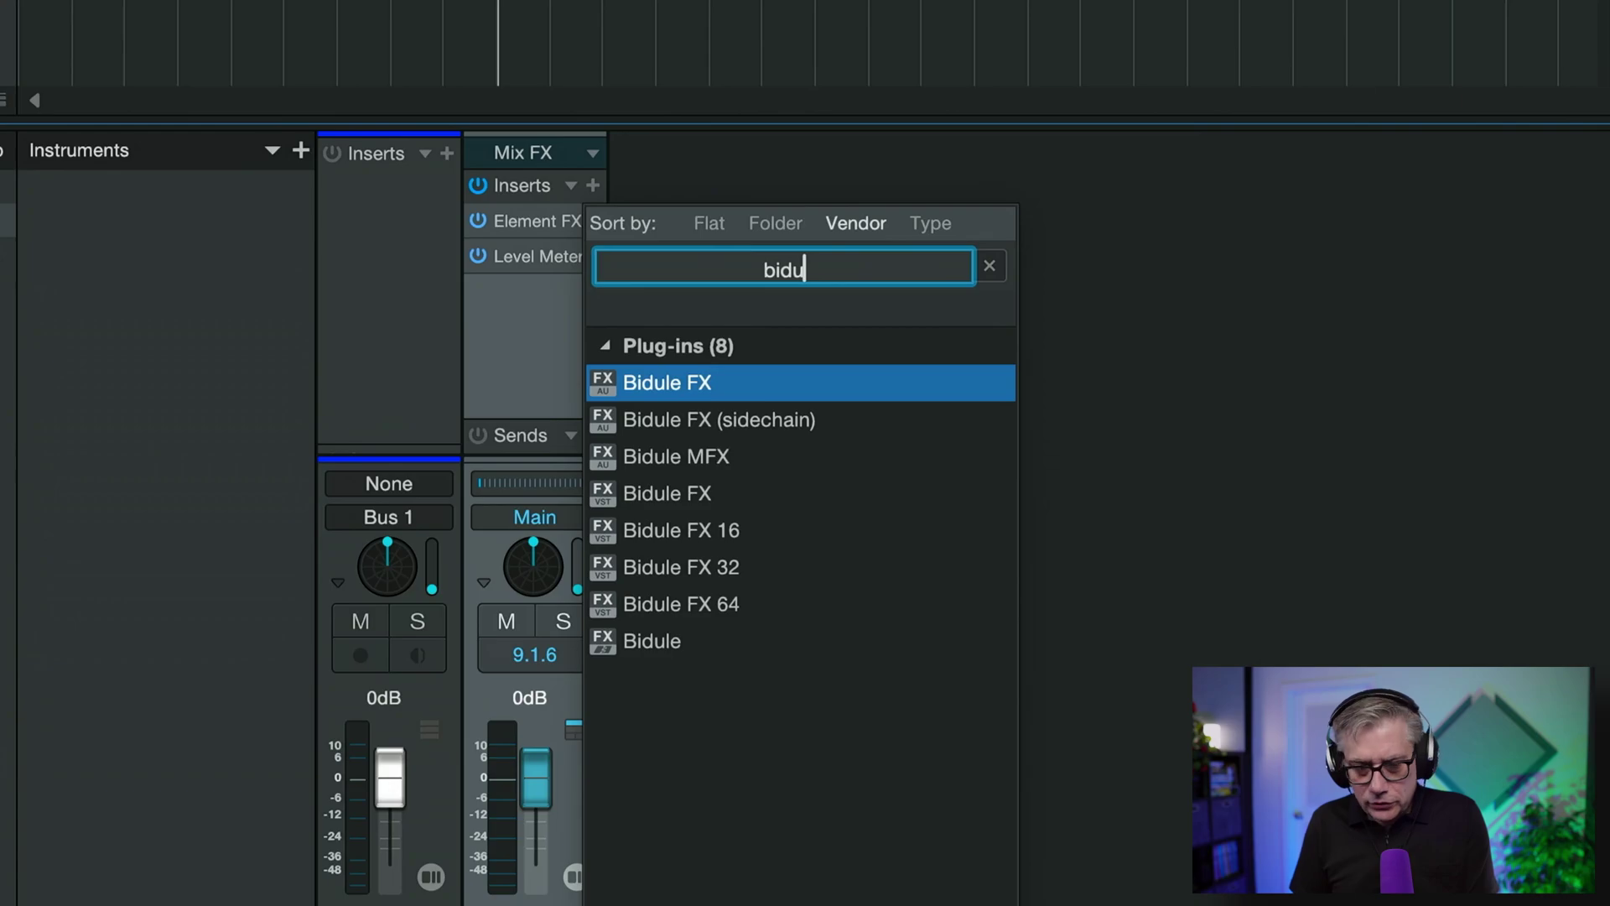
pyautogui.write('le')
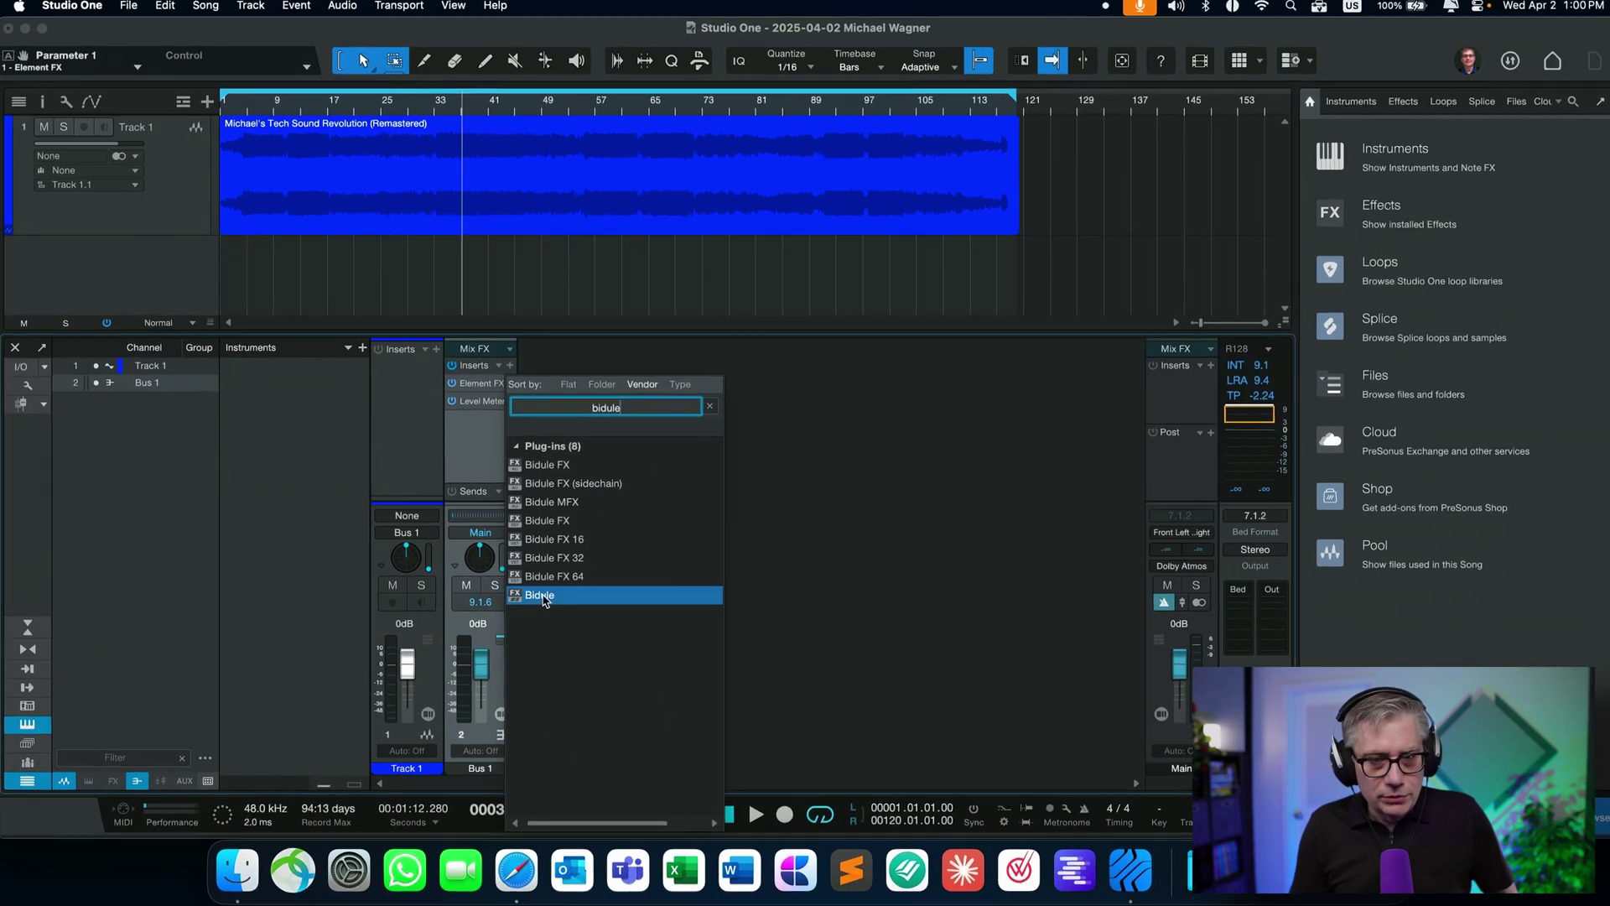
pyautogui.click(642, 644)
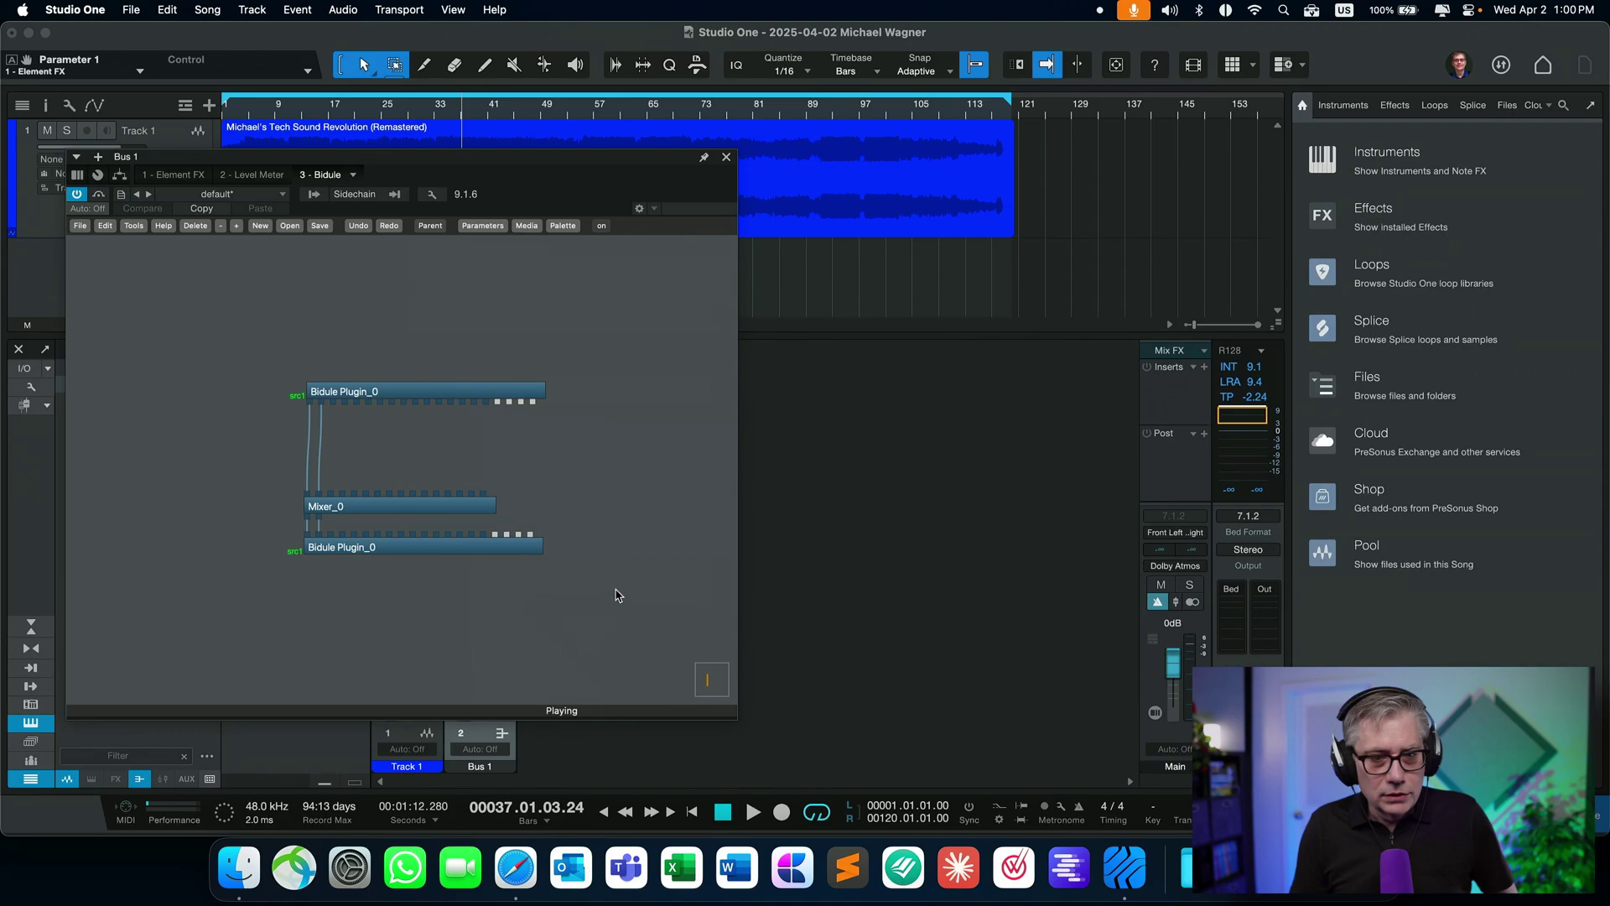
# Delete the Mixer_0 module between the plug-in input and output in the Bidule patch.
pyautogui.moveTo(361, 507); pyautogui.dragTo(359, 482)
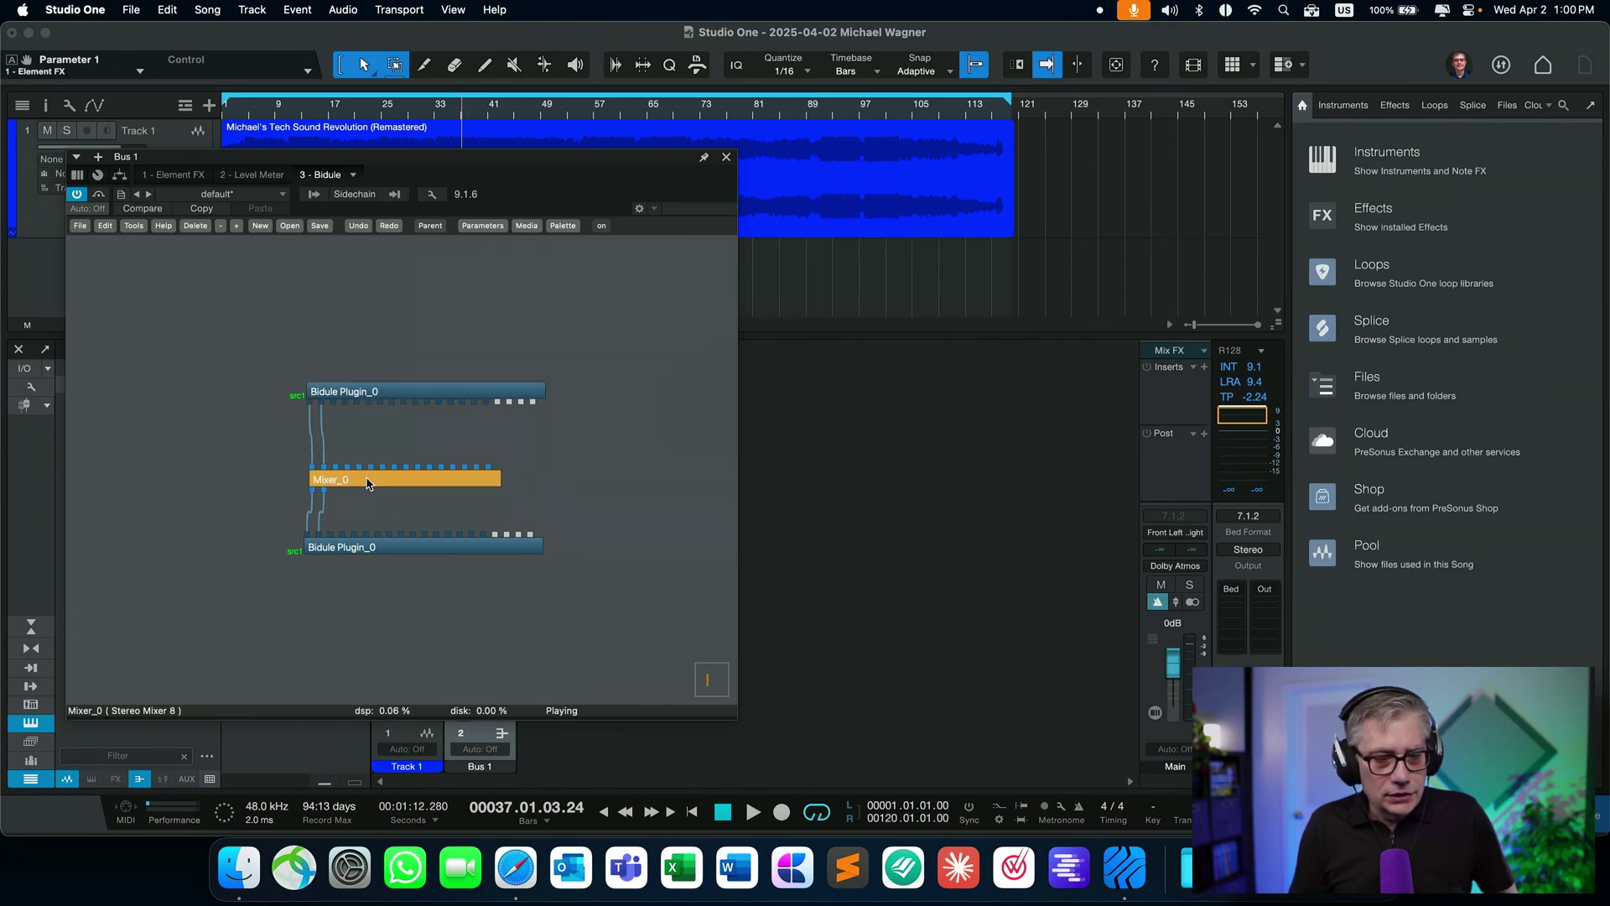
pyautogui.rightClick(355, 475)
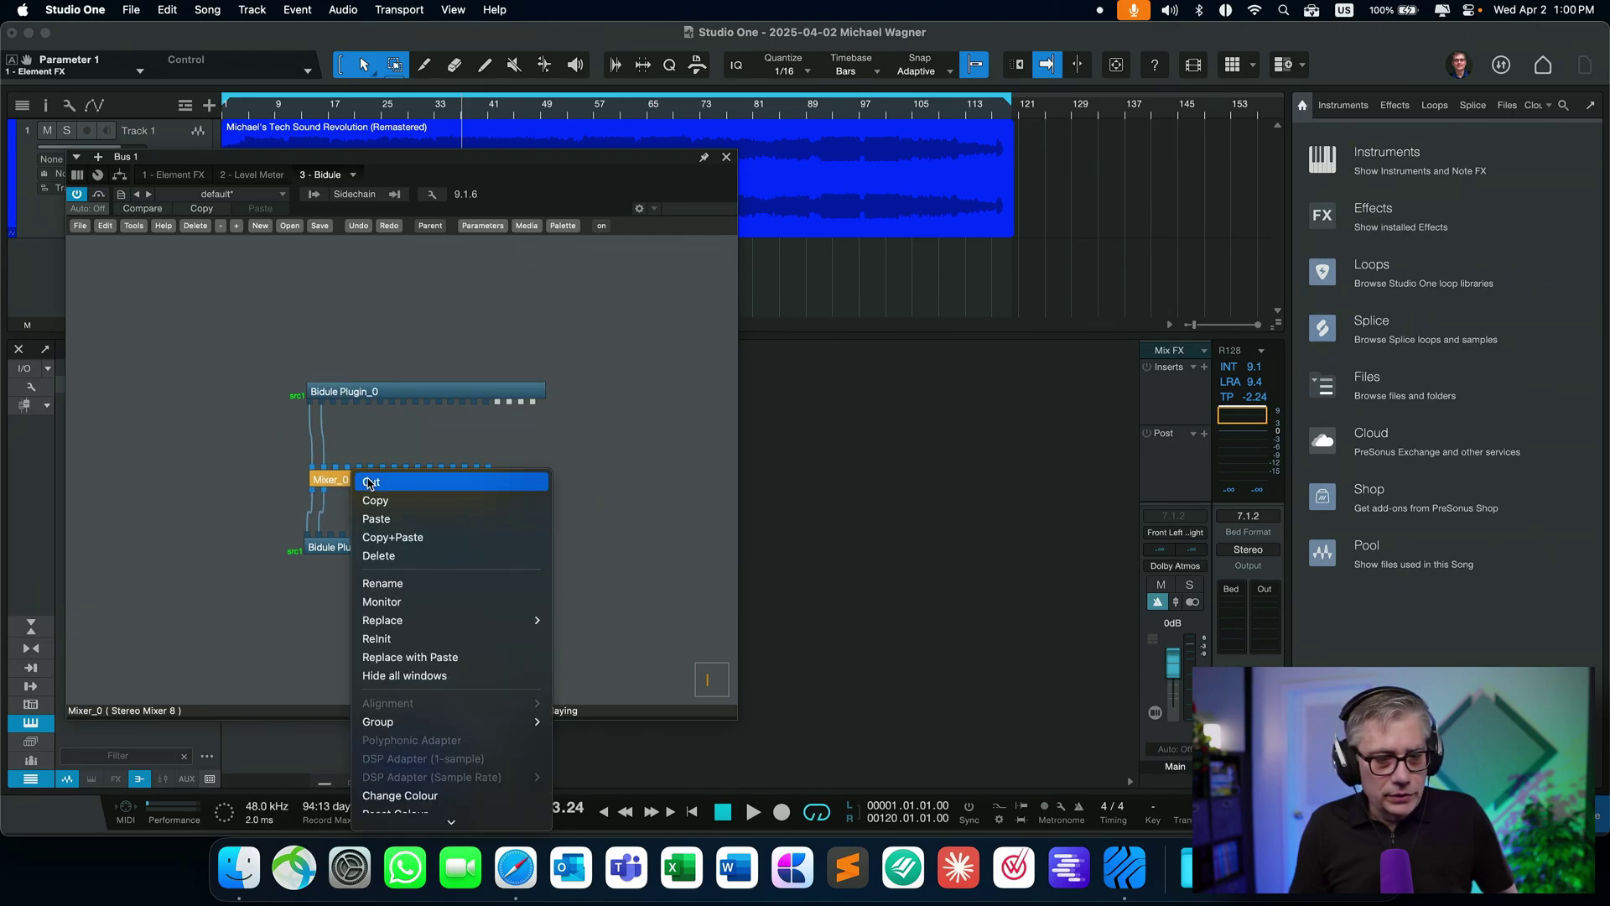
pyautogui.click(378, 556)
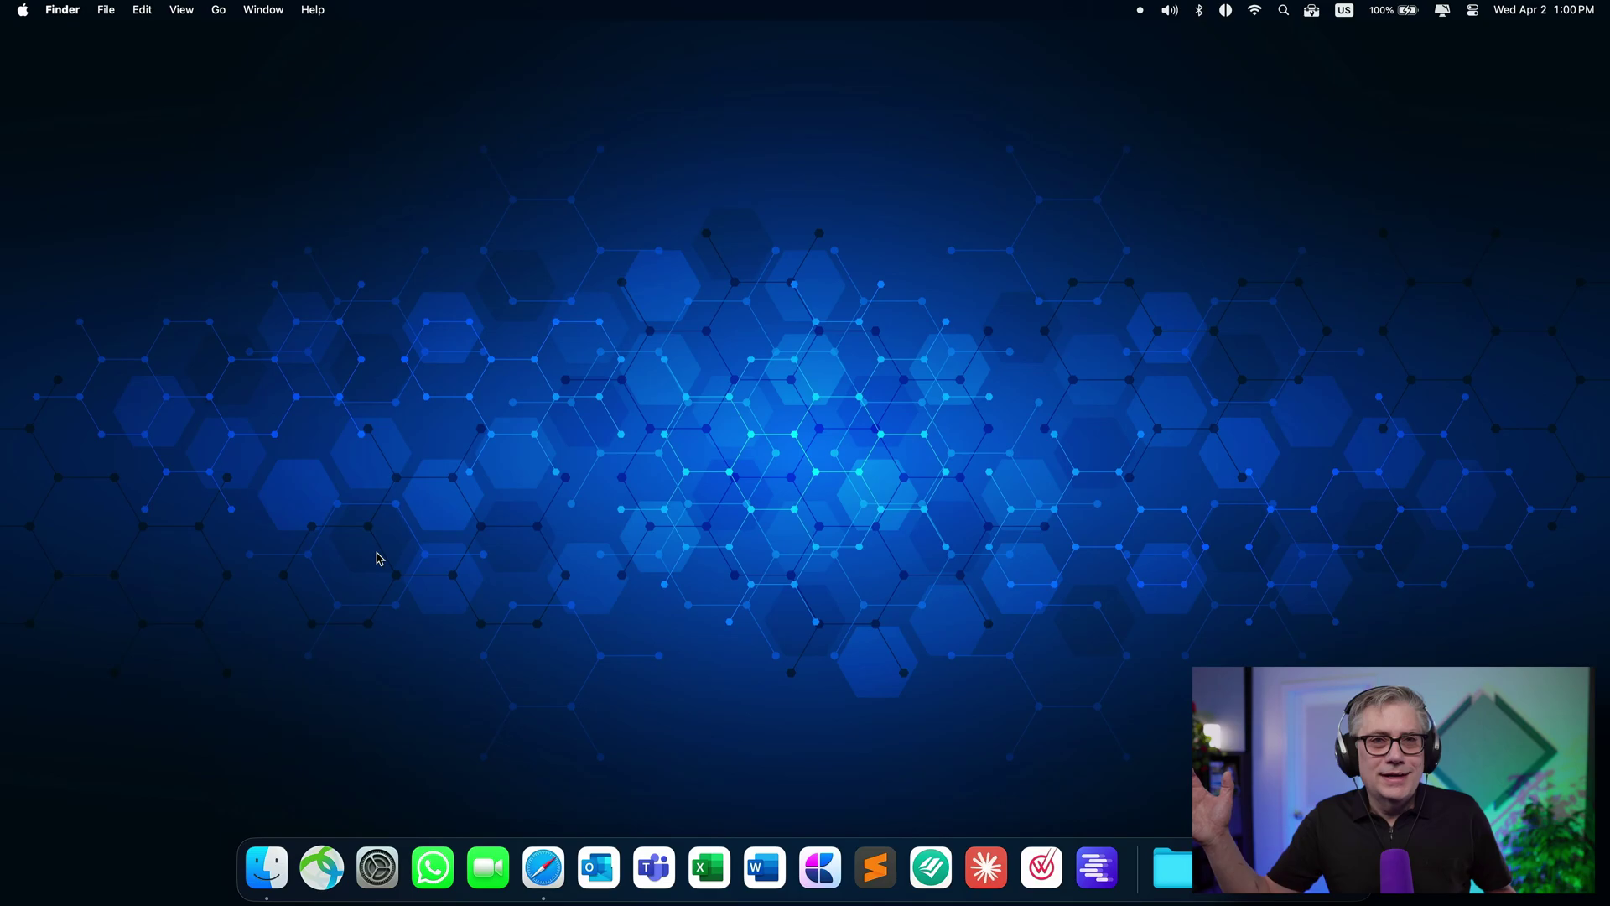